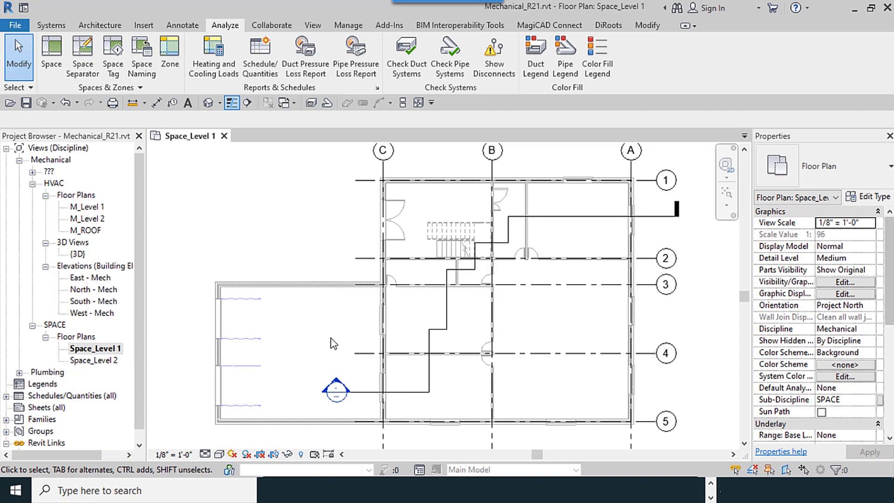
- Open the Section 1 view from its section marker in the Space_Level 1 plan and frame the ground floor
double_click(335, 392)
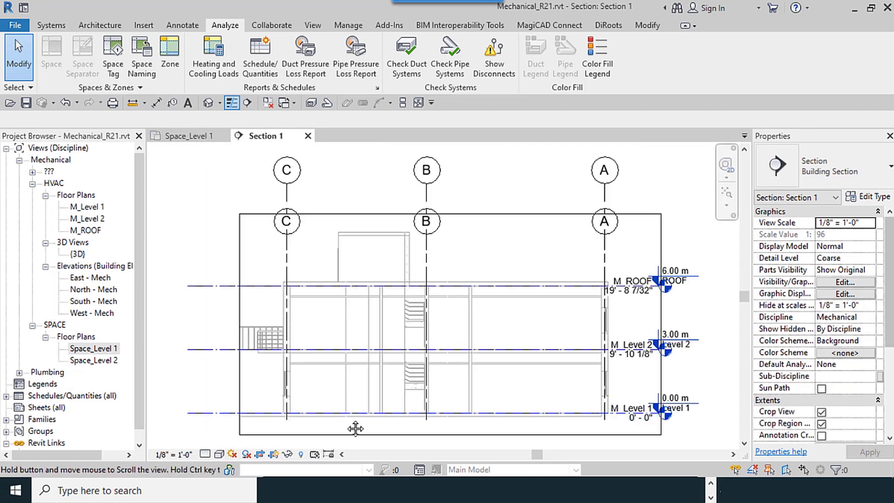
middle_click_drag(355, 428, 367, 401)
scroll(333, 399, "up", 4)
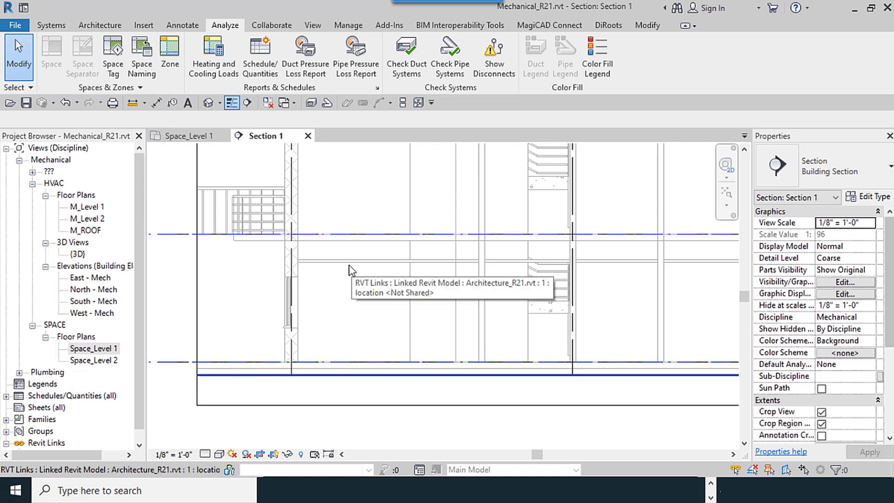
- Add an aligned dimension from the M_Level 1 line to the underside of the ground-floor ceiling, placed outside the wall at grid C
left_click(157, 103)
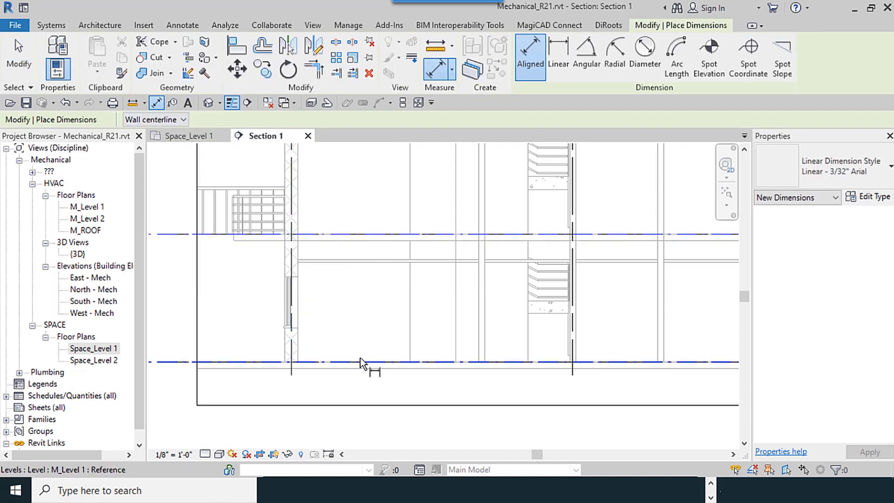
scroll(350, 267, "up", 5)
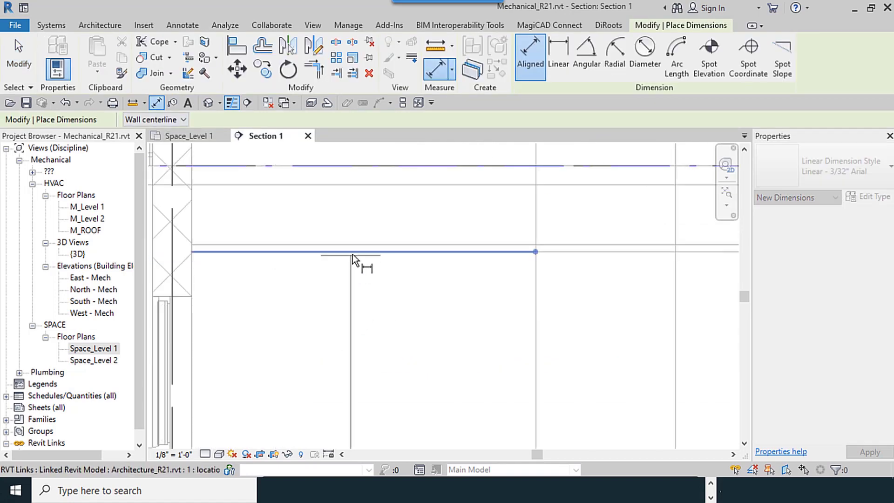
left_click(353, 254)
scroll(388, 263, "down", 5)
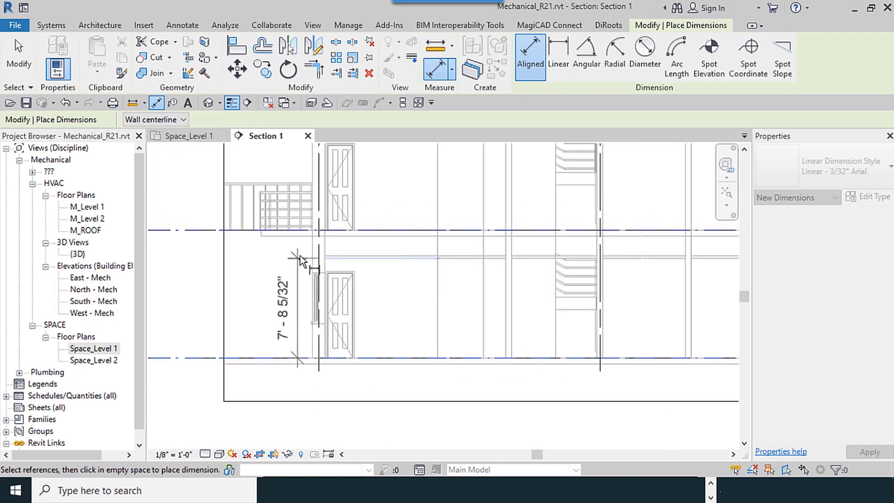
left_click(253, 238)
key("Escape")
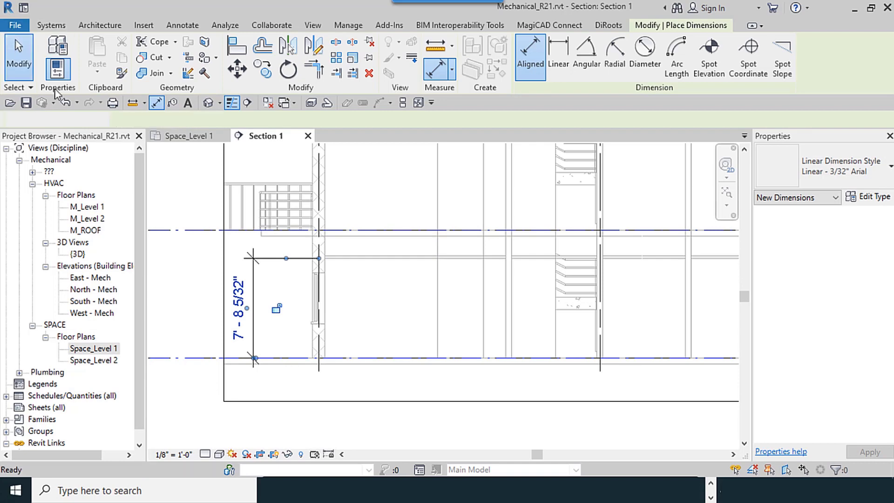
- Move the ceiling height dimension inside the ground-floor room beside grid C and clear the selection
scroll(251, 340, "up", 2)
left_click(254, 336)
left_click_drag(254, 326, 470, 335)
left_click(304, 281)
scroll(323, 381, "down", 2)
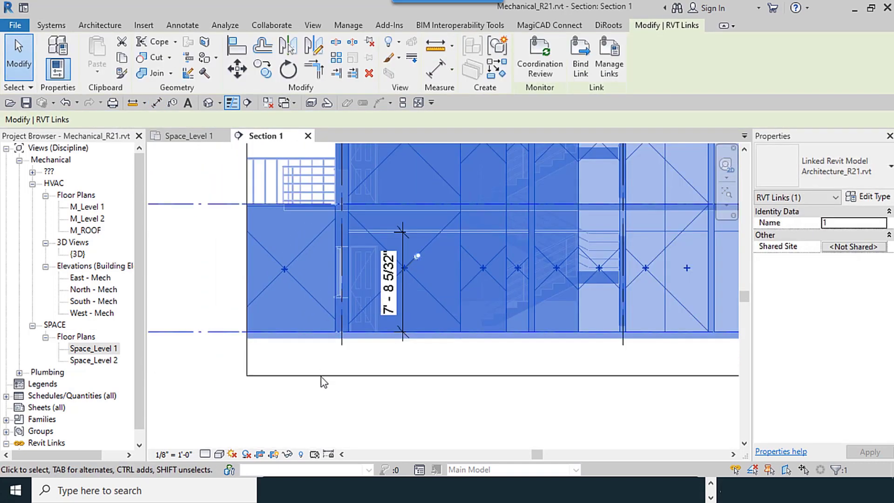
left_click(339, 403)
middle_click_drag(503, 409, 448, 449)
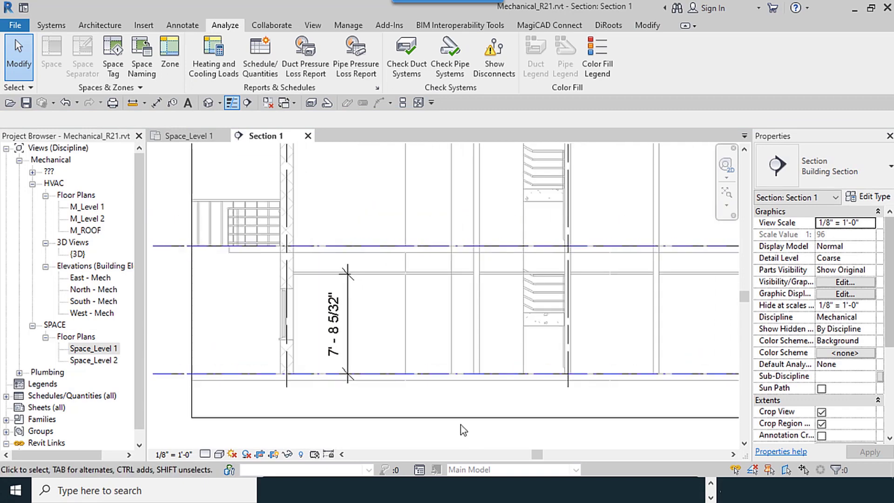
scroll(457, 353, "down", 1)
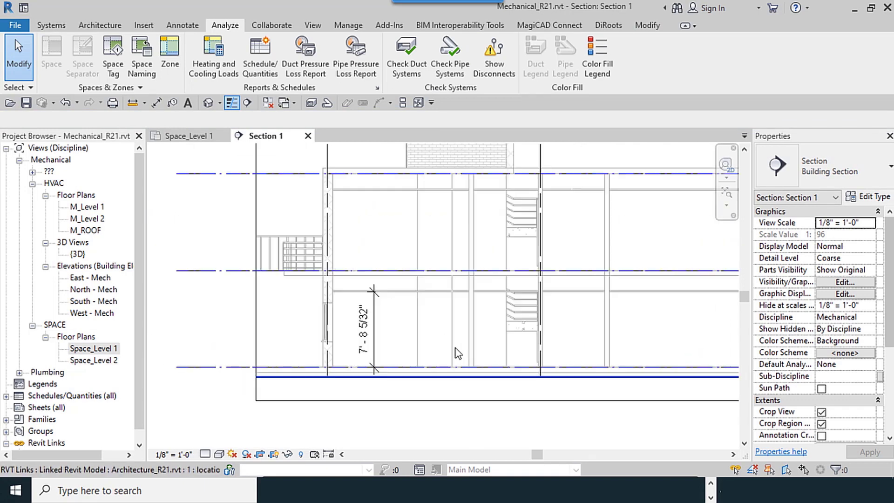
scroll(590, 317, "up", 2)
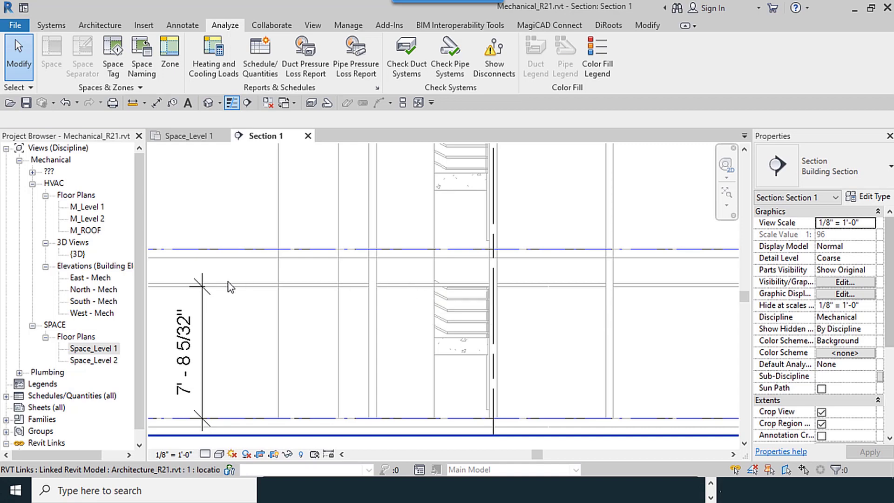
scroll(190, 272, "up", 2)
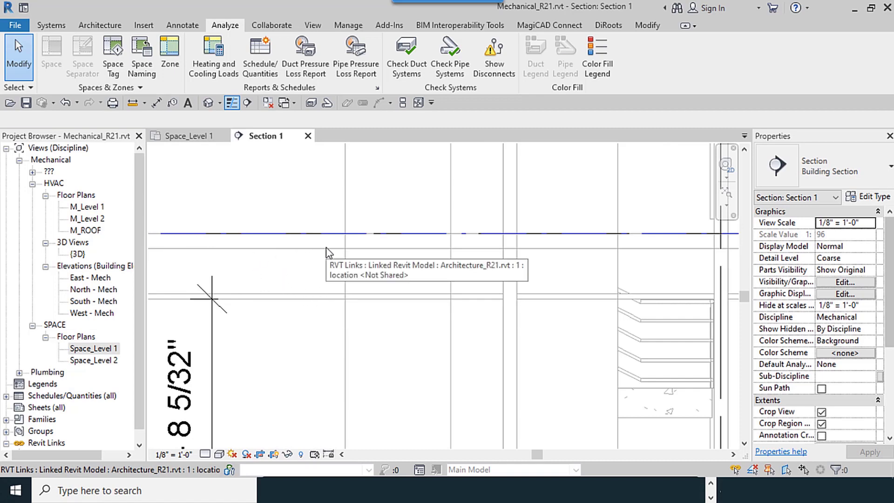
scroll(330, 291, "down", 5)
scroll(334, 305, "up", 6)
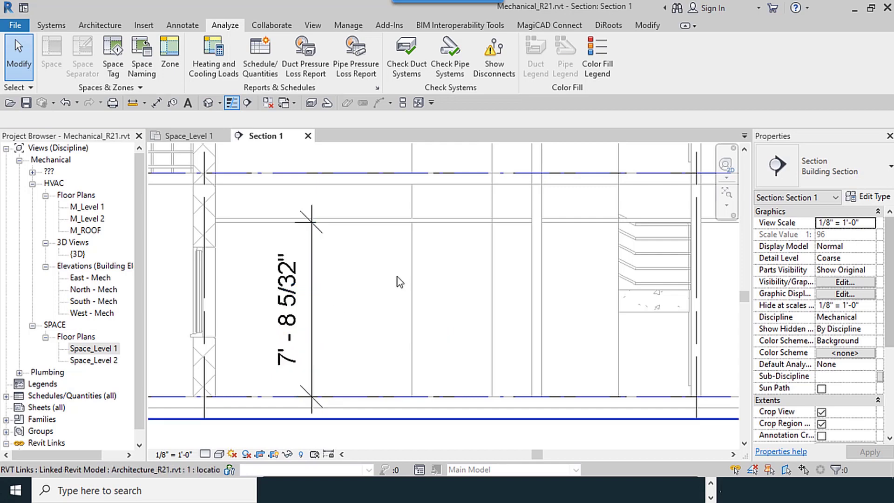
- Tile the Section 1 and Space_Level 1 views side by side and centre the building in each
left_click(314, 27)
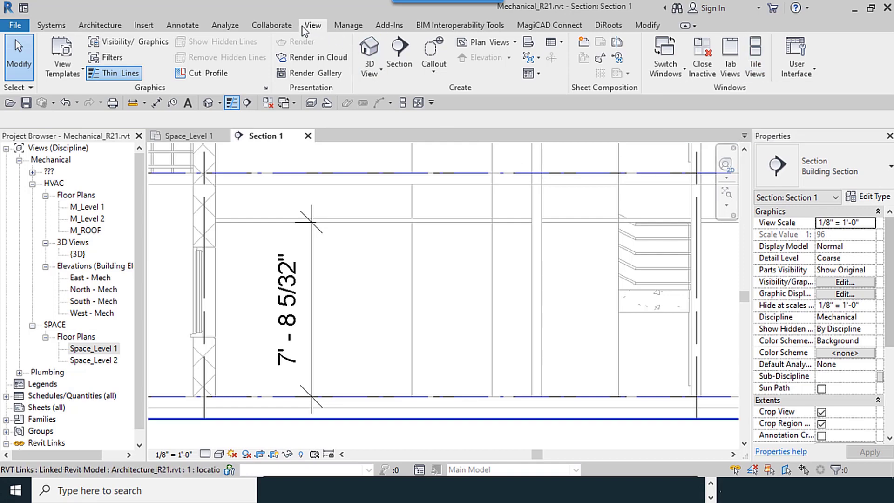
left_click(756, 72)
scroll(241, 297, "down", 4)
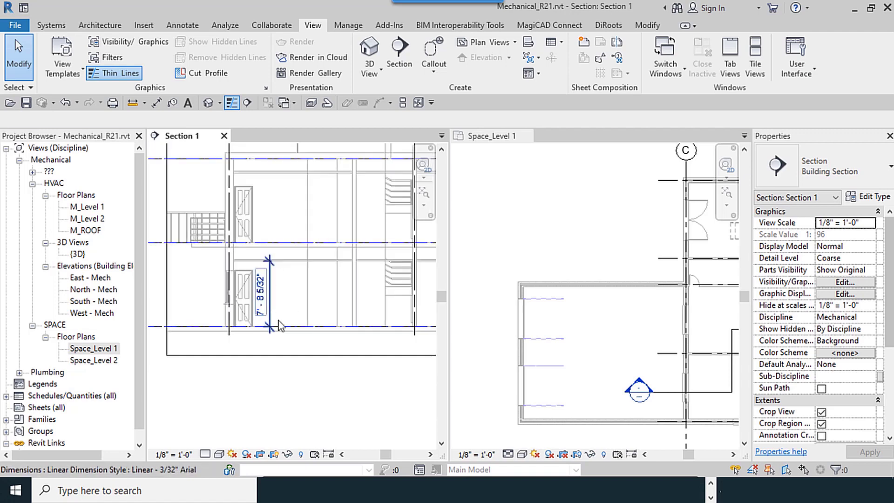
middle_click_drag(275, 319, 238, 349)
left_click(493, 241)
scroll(492, 241, "down", 3)
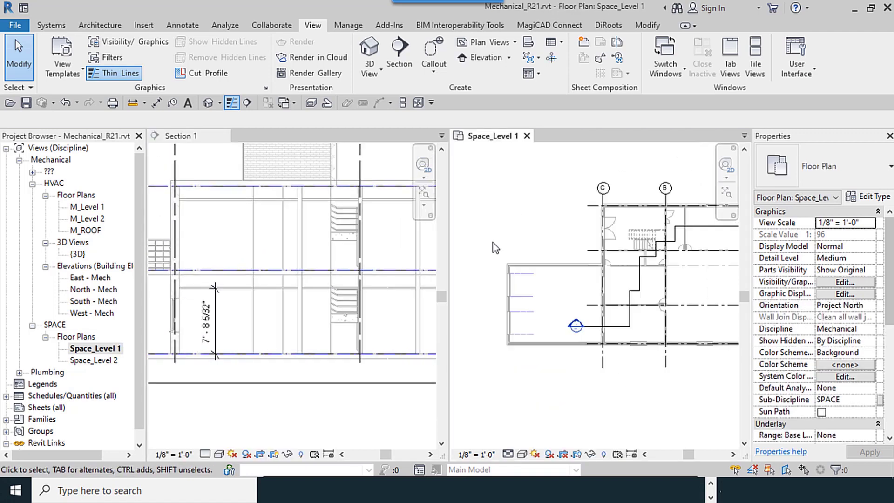
middle_click_drag(526, 222, 507, 248)
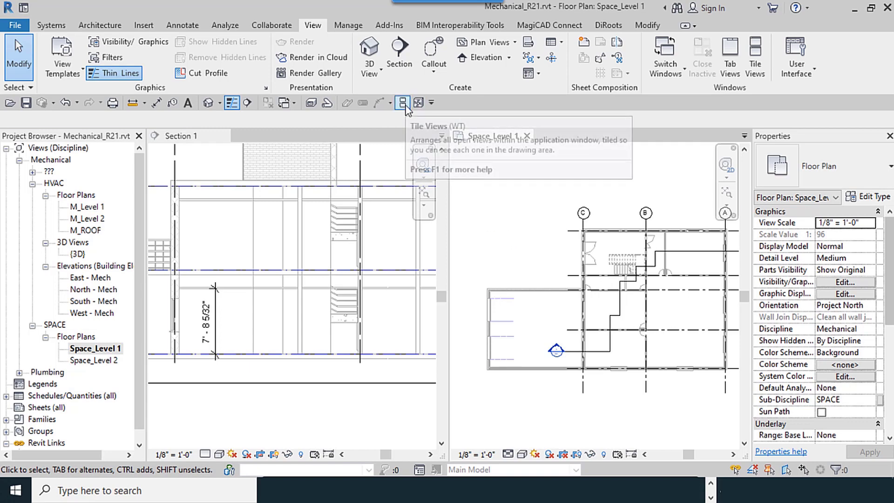
middle_click_drag(496, 244, 462, 239)
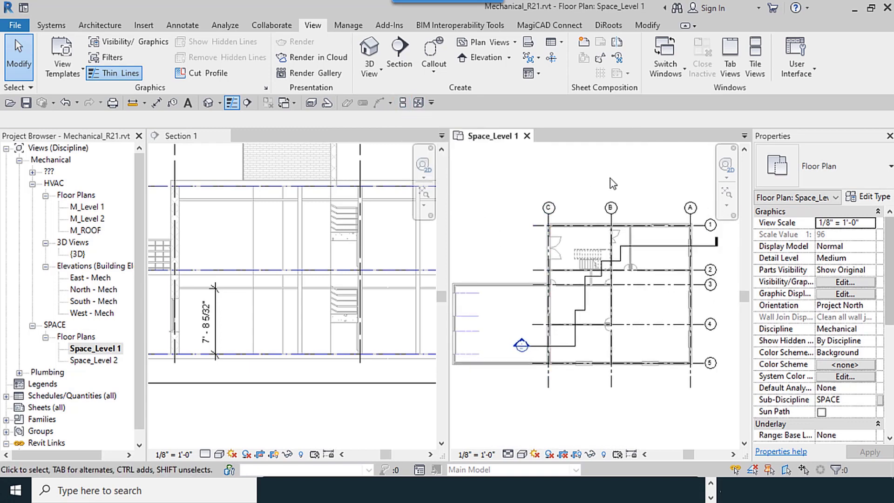
middle_click_drag(610, 182, 565, 183)
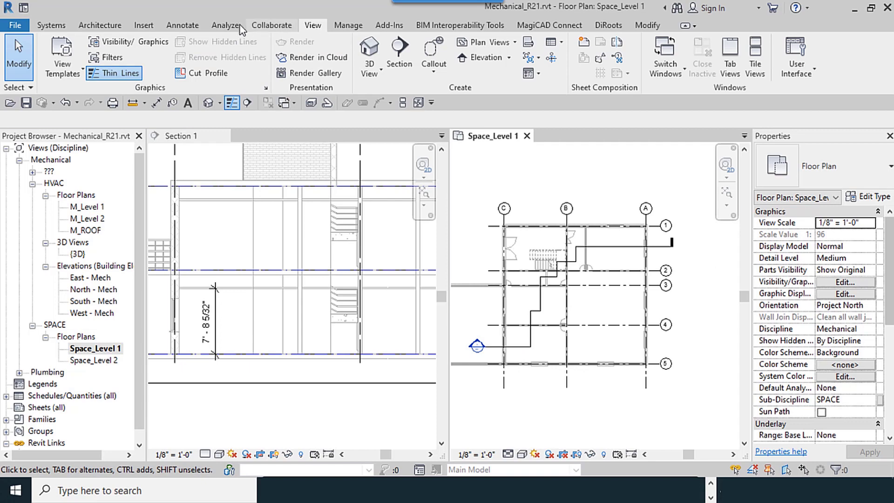
left_click(225, 25)
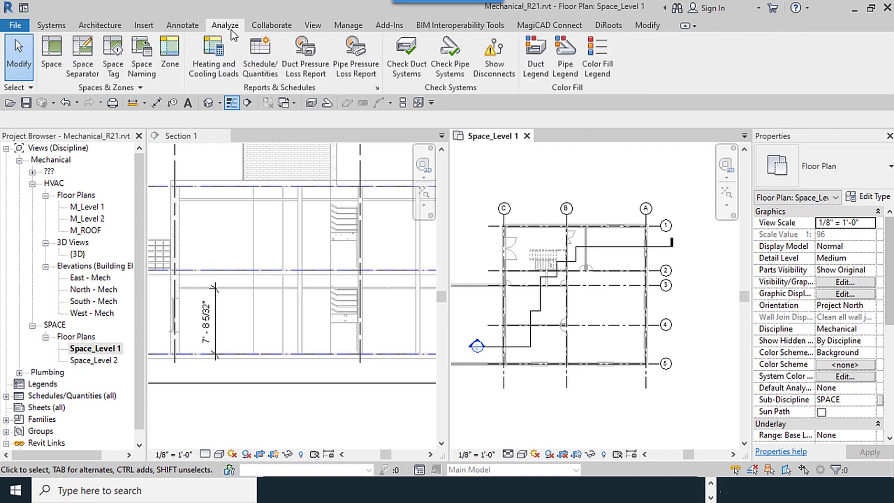
left_click(54, 70)
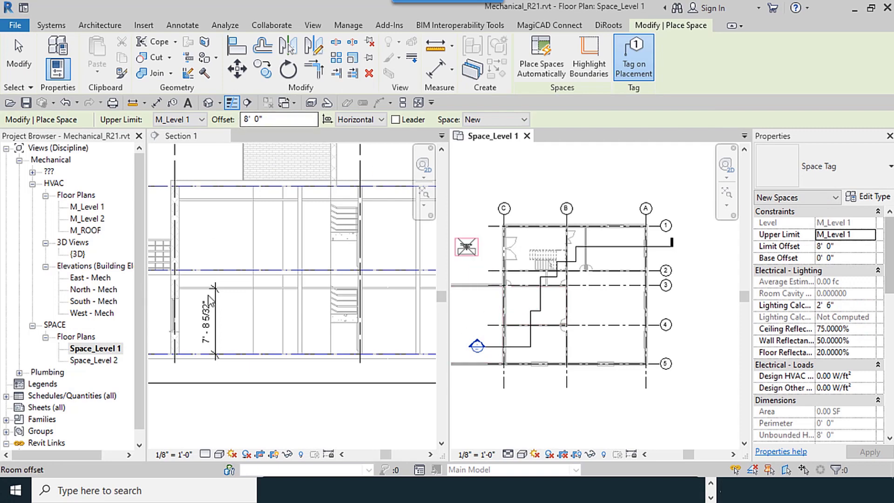
left_click(189, 117)
left_click(188, 116)
scroll(201, 283, "down", 4)
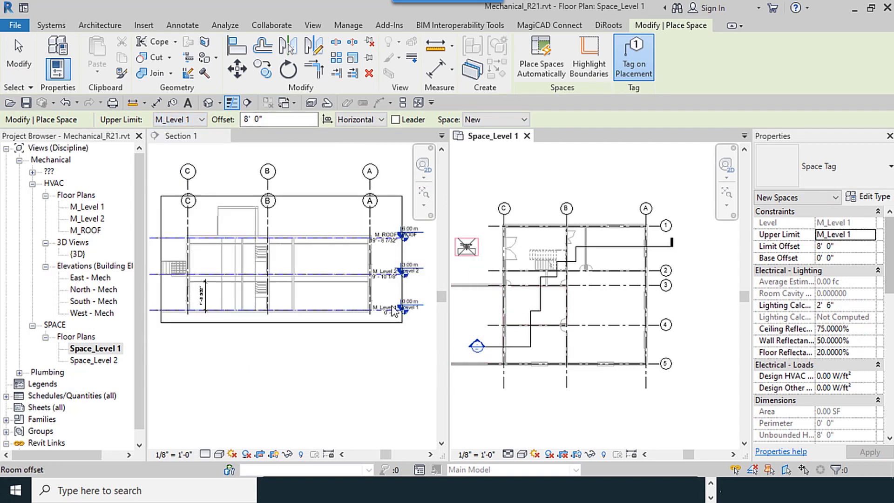
scroll(409, 312, "up", 5)
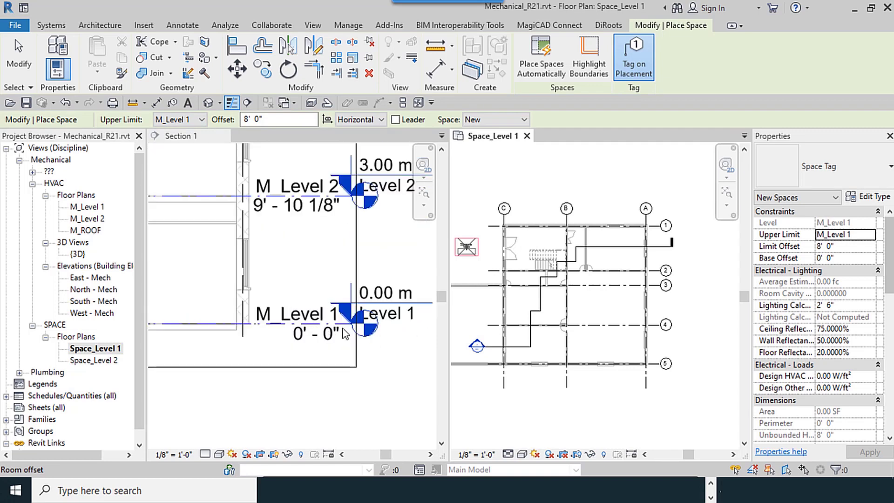
scroll(319, 292, "down", 3)
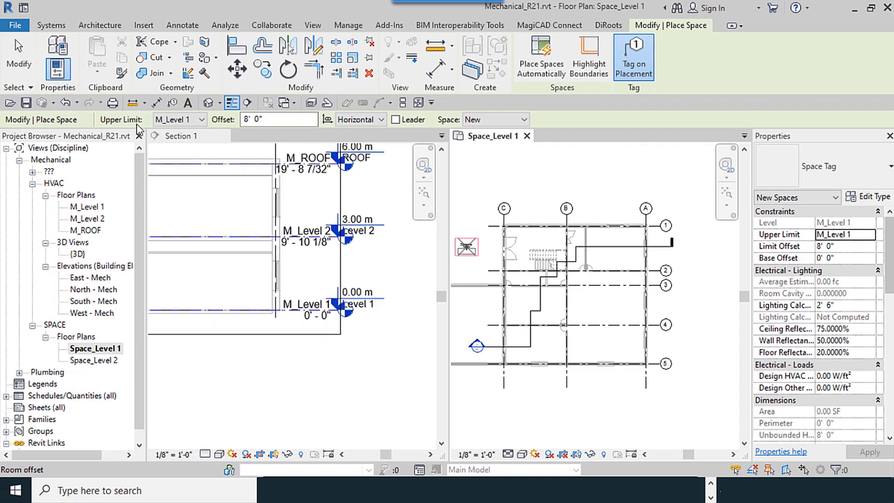
left_click(166, 125)
left_click(166, 124)
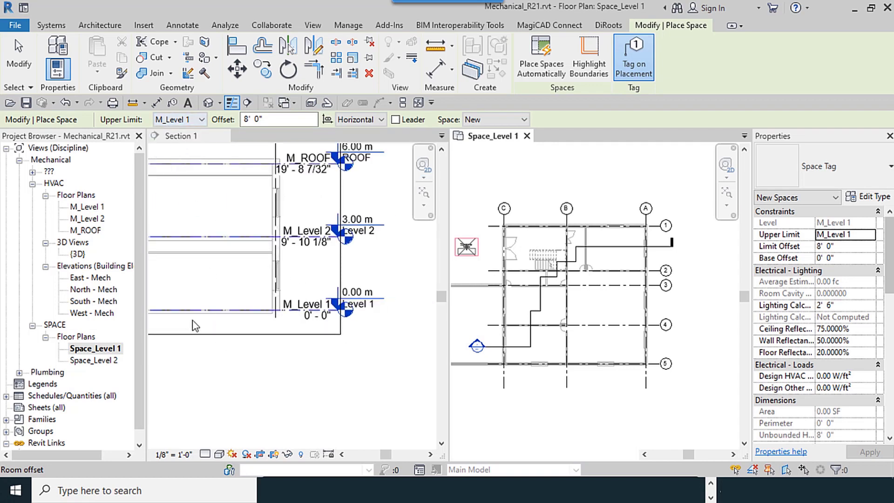
left_click(378, 348)
scroll(279, 353, "up", 5)
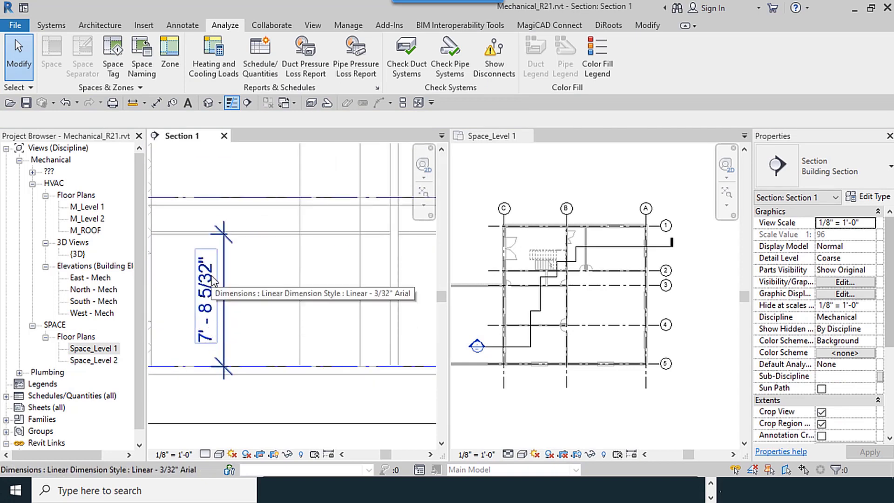
scroll(235, 309, "down", 2)
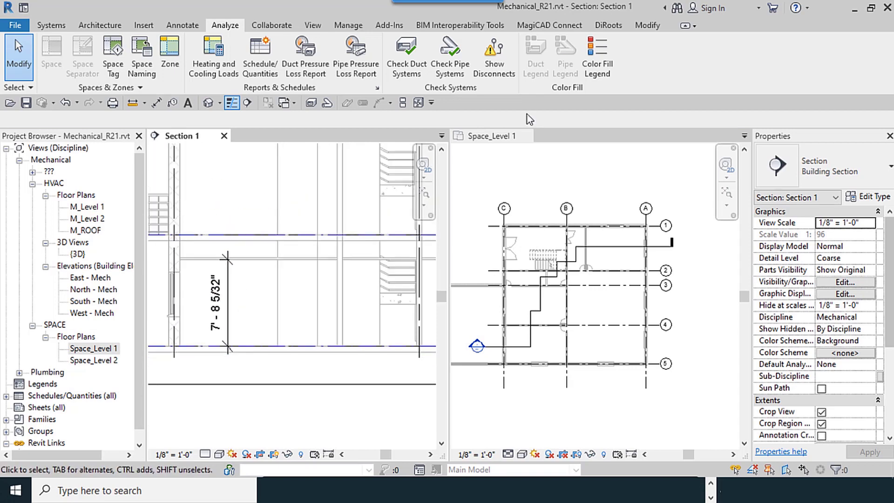
- Place a space with an offset of 7' 8 5/32" in the Space_Level 1 room between grids B and C, 4 and 5
left_click(550, 134)
left_click(51, 54)
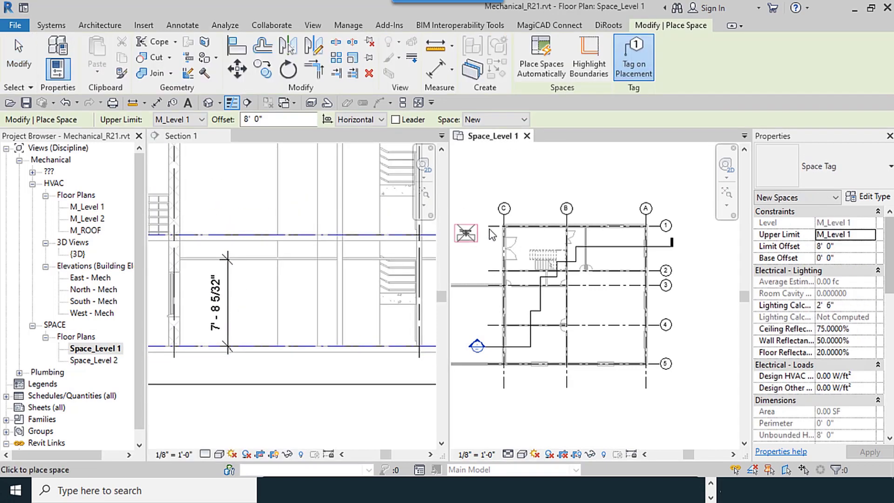
left_click(248, 118)
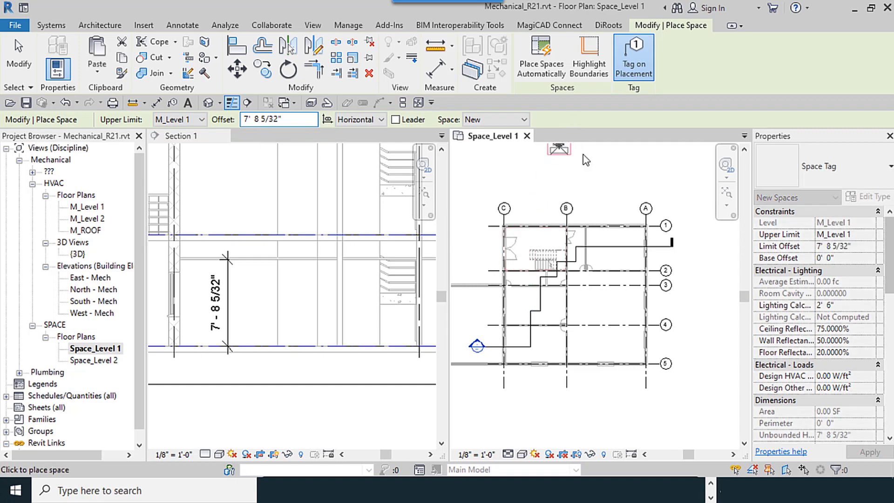
scroll(515, 343, "up", 1)
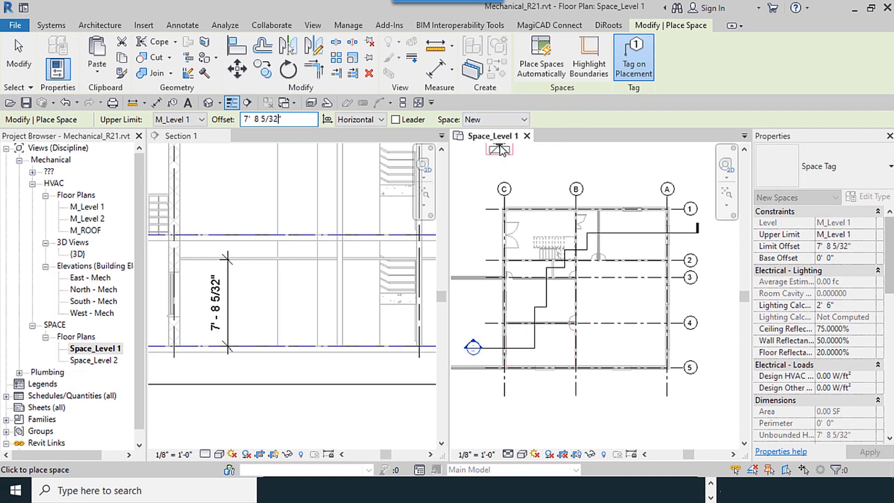
left_click(540, 345)
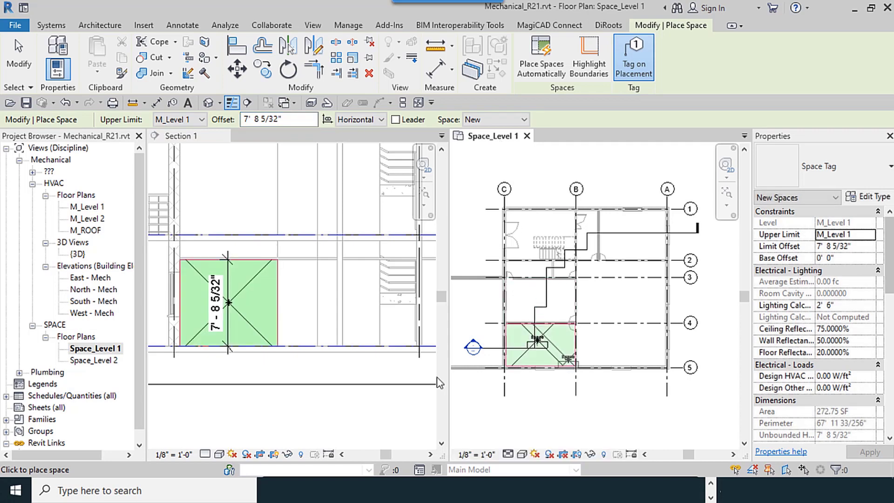
- Place another space in the Space_Level 1 room between grids B and C, 3 and 4, with the same offset
scroll(182, 275, "up", 2)
scroll(182, 277, "up", 2)
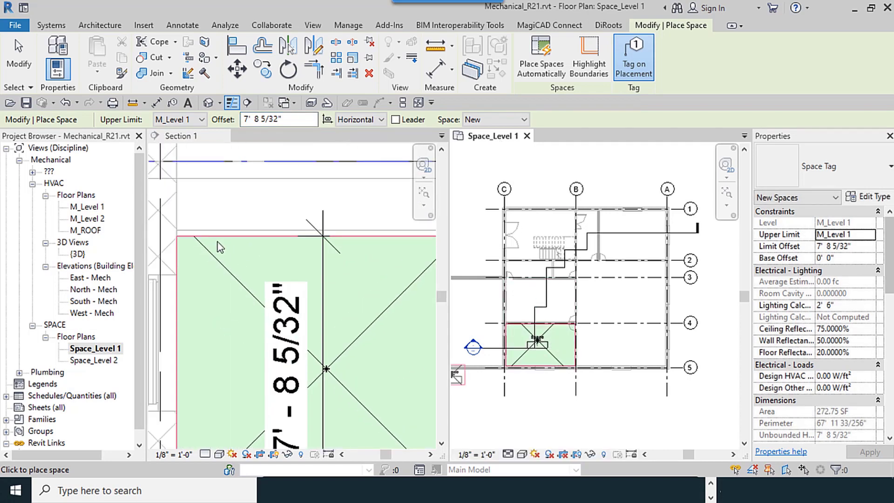
scroll(217, 242, "down", 3)
scroll(334, 251, "up", 4)
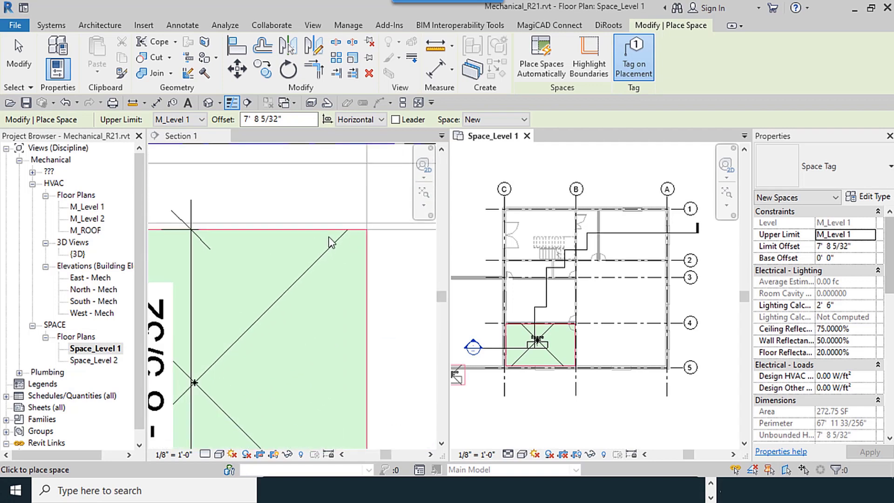
left_click(324, 235)
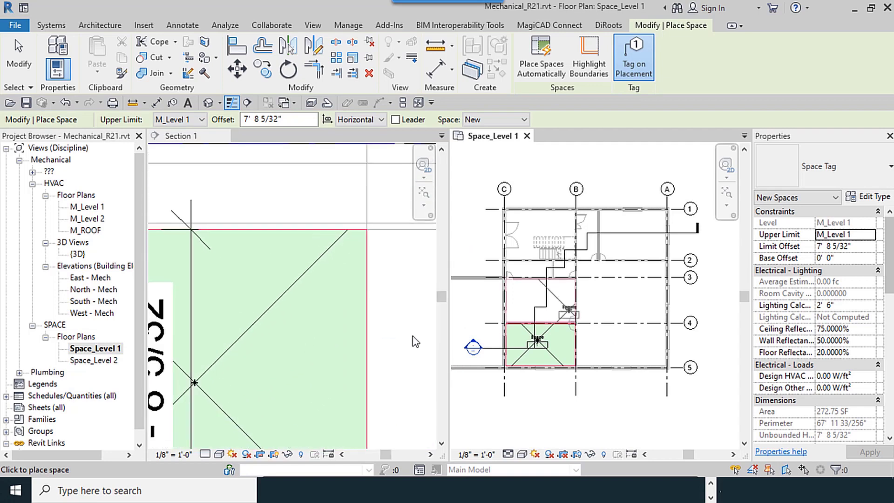
scroll(298, 342, "down", 5)
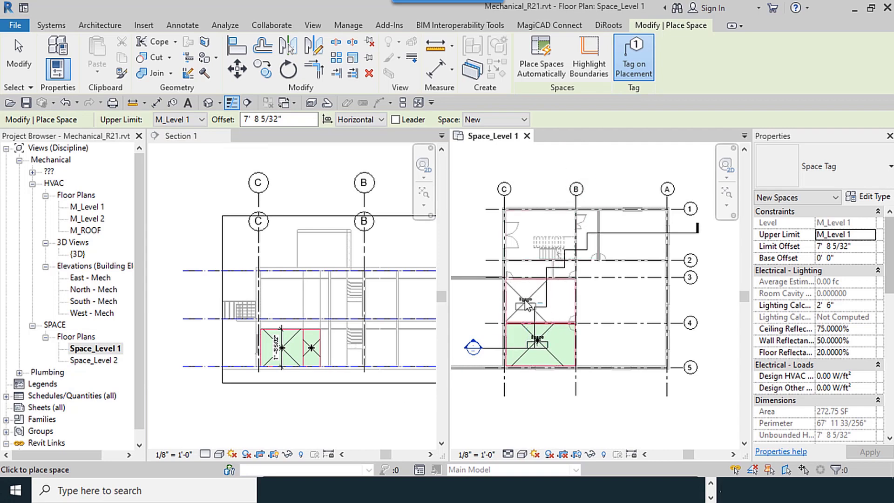
left_click(544, 305)
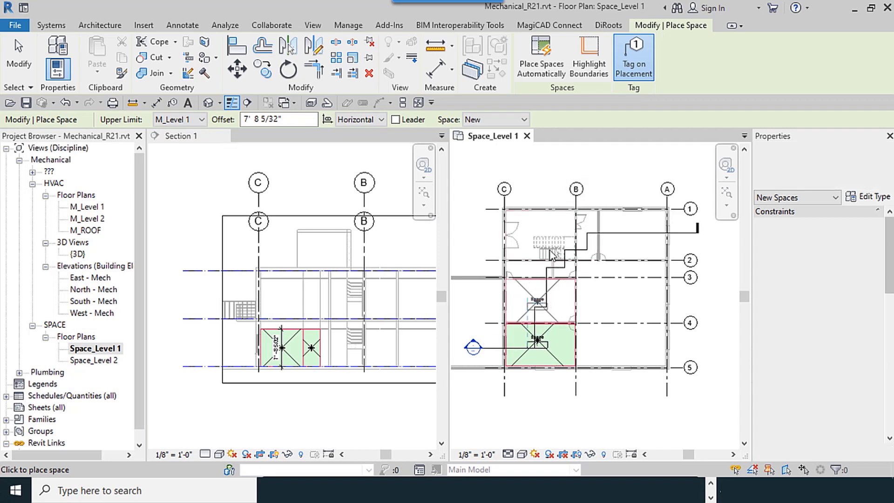
- Place spaces in the two small rooms between grids 2 and 3 and in the narrow room beside grid B, between grids 1 and 2
scroll(542, 301, "up", 3)
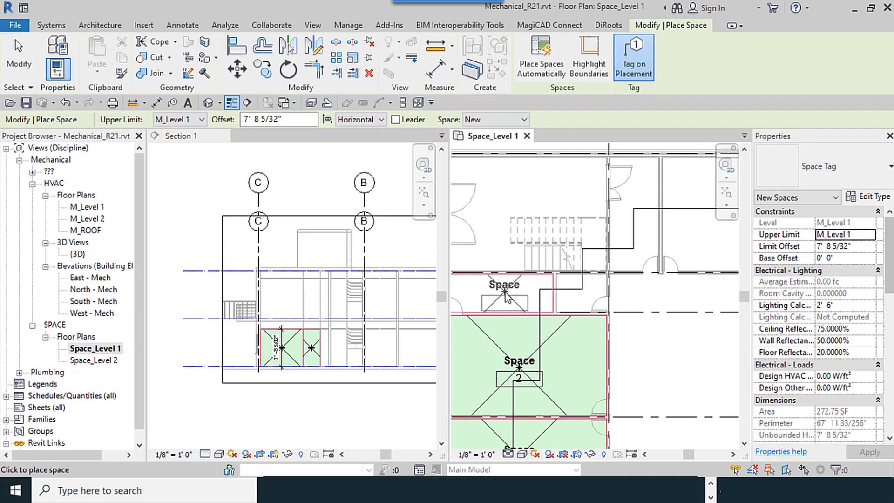
left_click(525, 306)
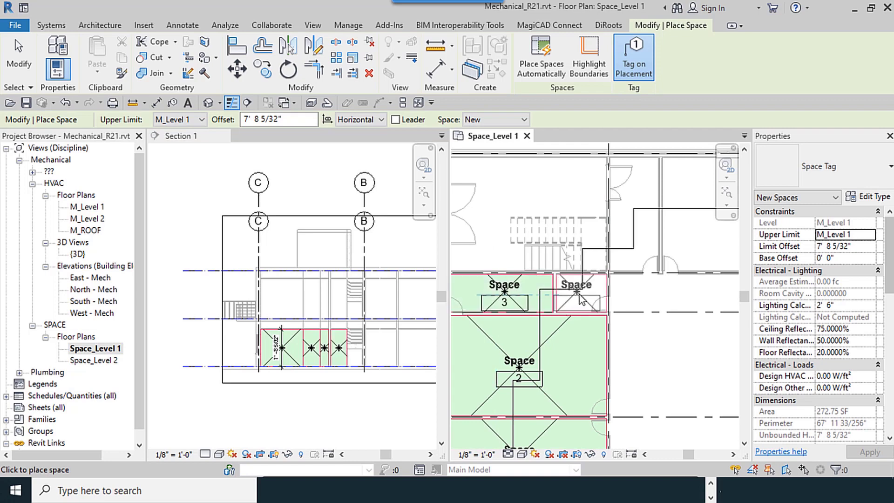
left_click(582, 300)
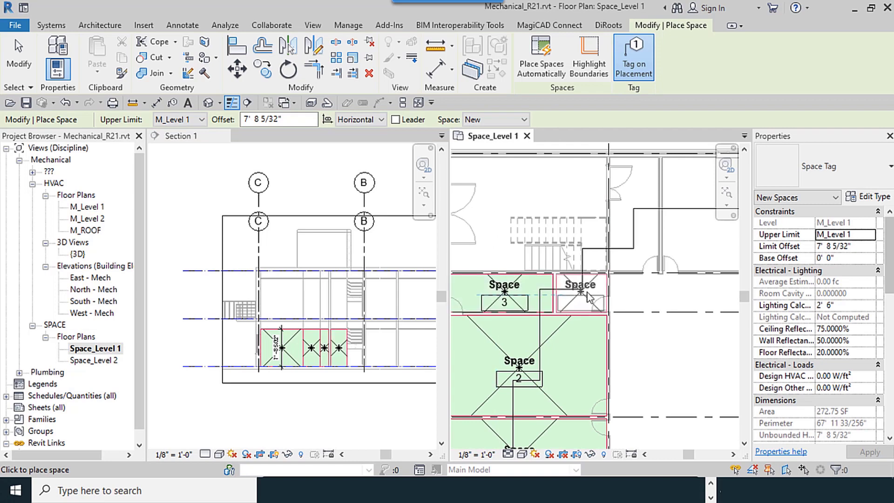
left_click(637, 245)
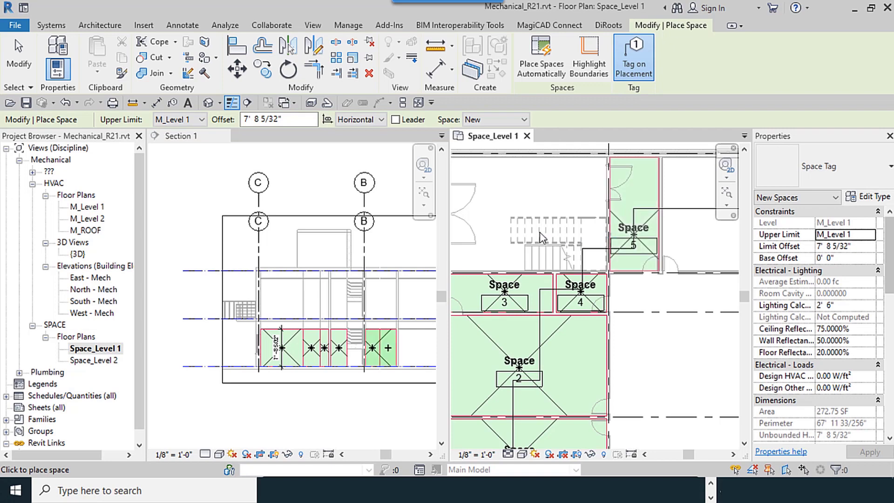
- Place spaces in the stair room, the remaining room between grids 1 and 2, and the large room between grids A and B, and finish placing
left_click(501, 258)
scroll(501, 258, "down", 2)
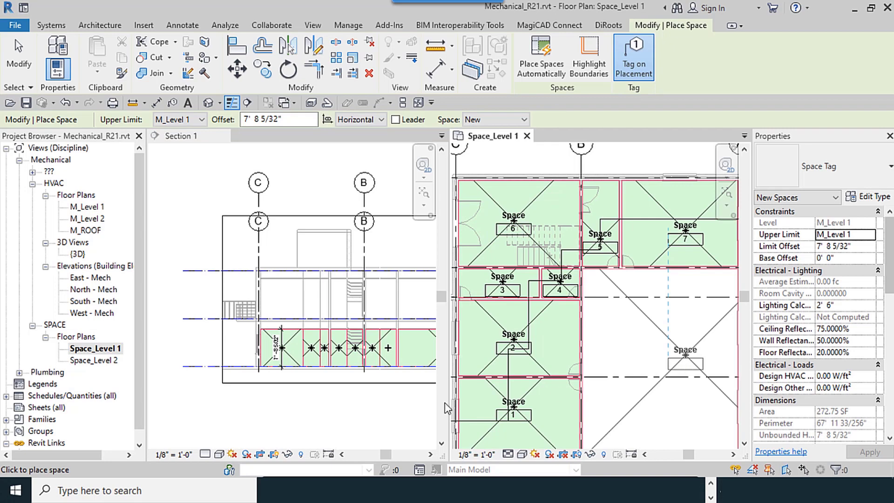
scroll(410, 361, "up", 3)
scroll(298, 352, "down", 3)
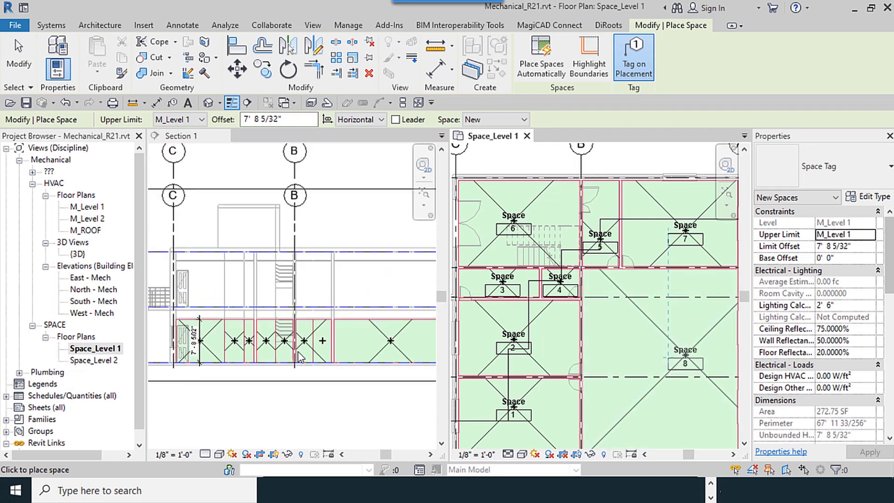
scroll(597, 296, "down", 4)
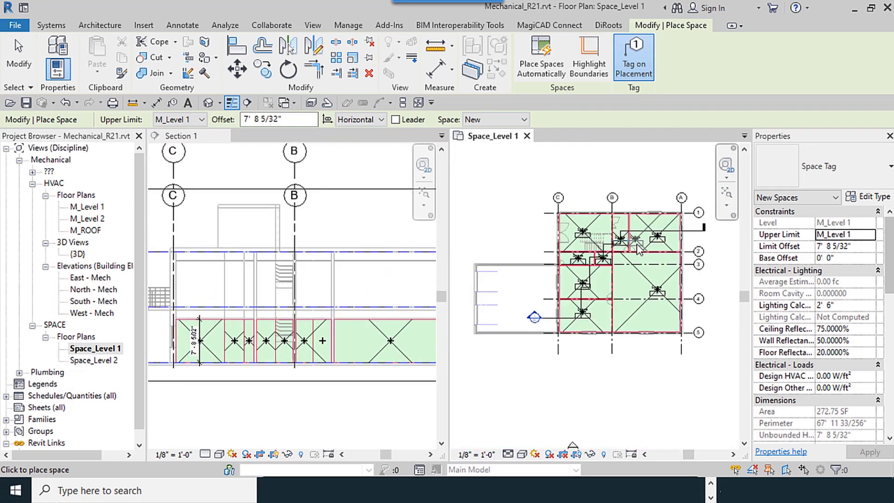
scroll(595, 284, "up", 3)
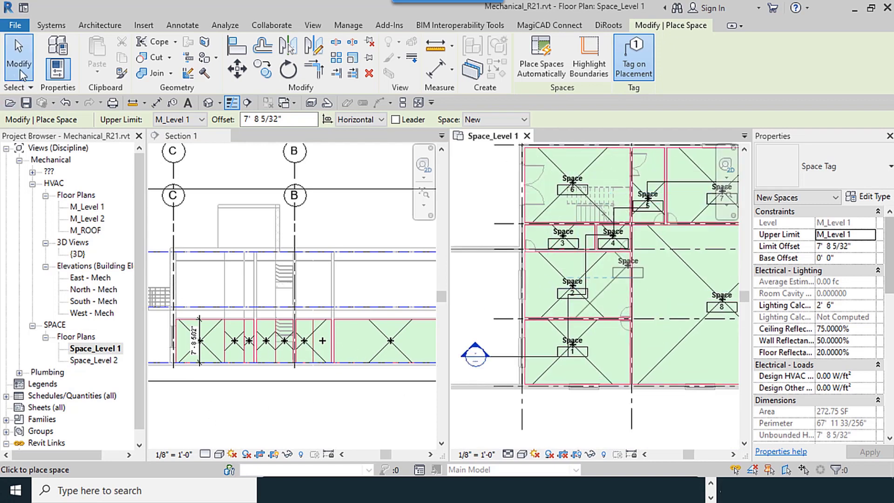
left_click(18, 53)
- Turn on the Interior and Reference subcategories of Spaces in the visibility/graphic overrides of Section 1
left_click(289, 401)
scroll(291, 415, "down", 2)
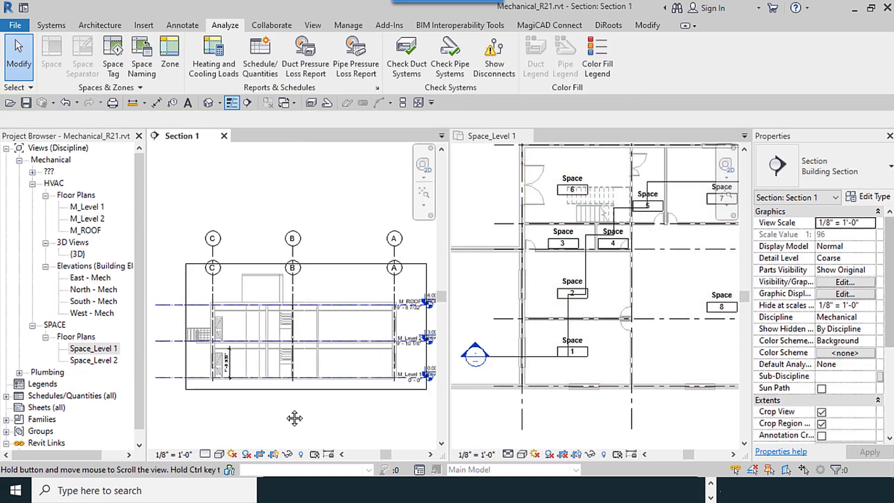
scroll(300, 400, "up", 1)
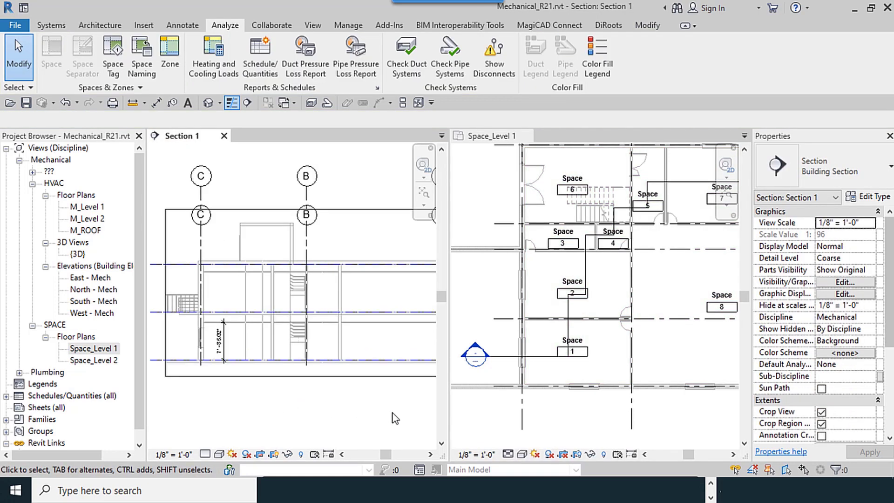
middle_click_drag(373, 418, 319, 418)
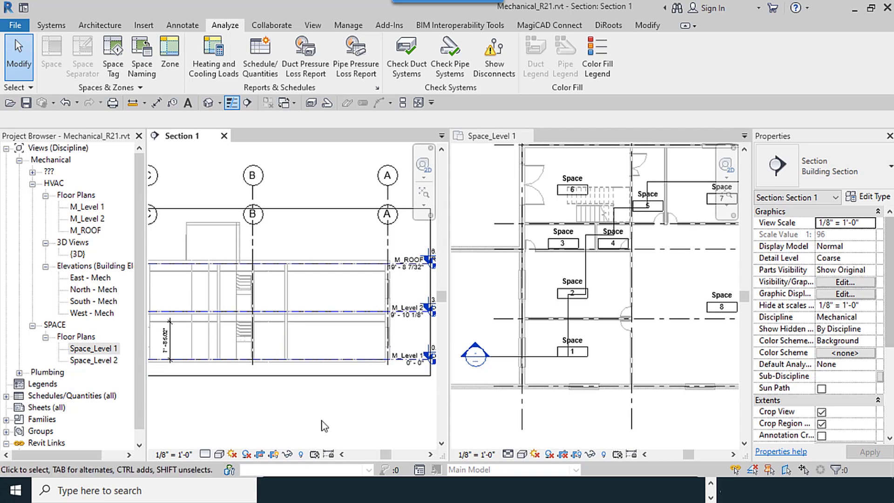
middle_click_drag(264, 421, 304, 420)
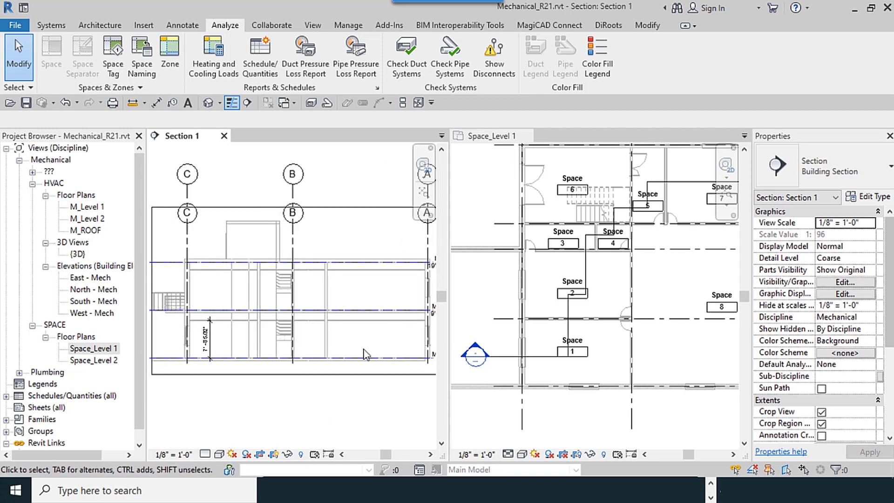
left_click(307, 27)
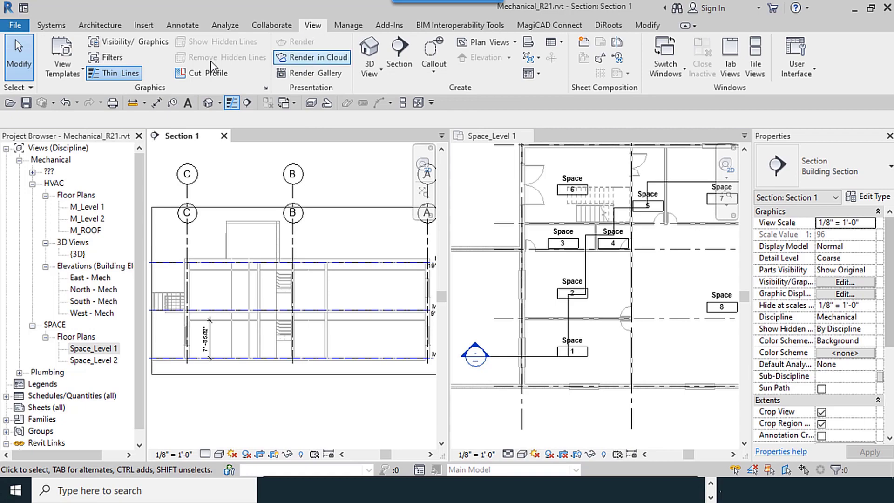
left_click(118, 42)
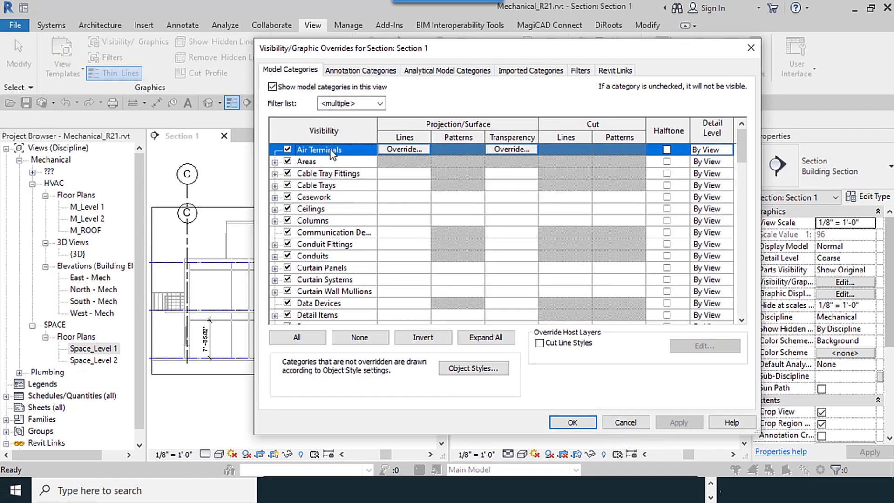
left_click(339, 197)
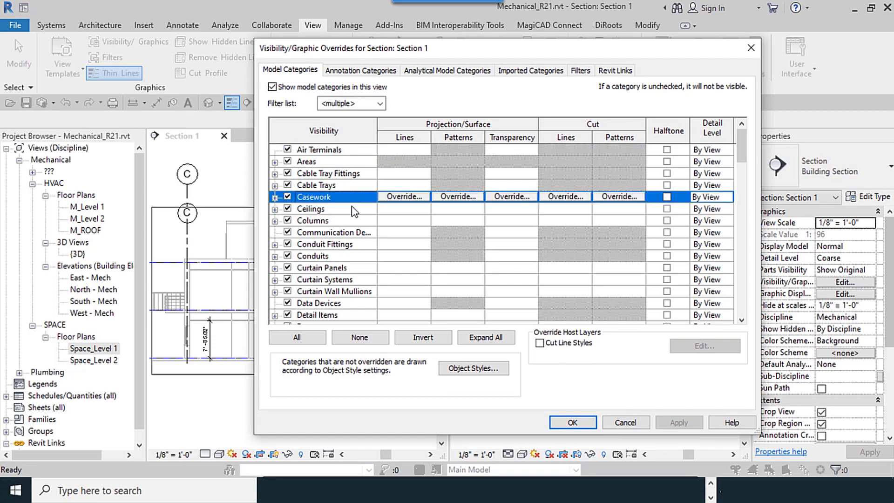
key("s")
scroll(342, 283, "down", 5)
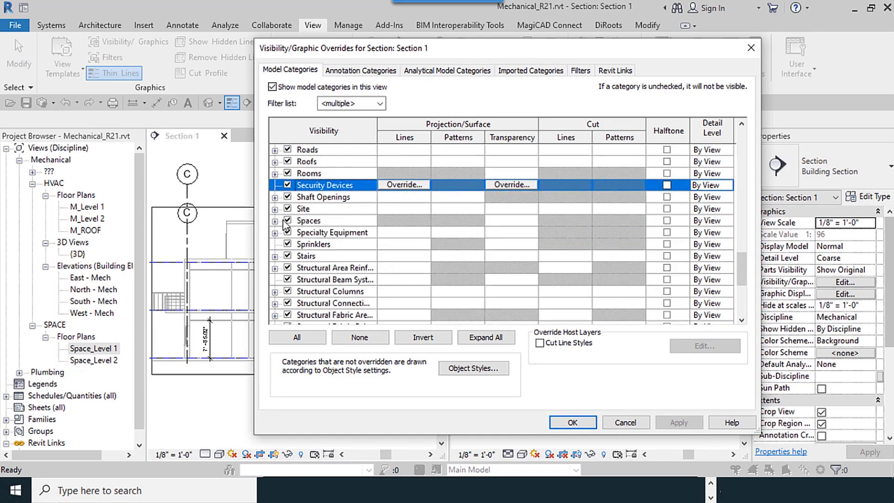
left_click(275, 220)
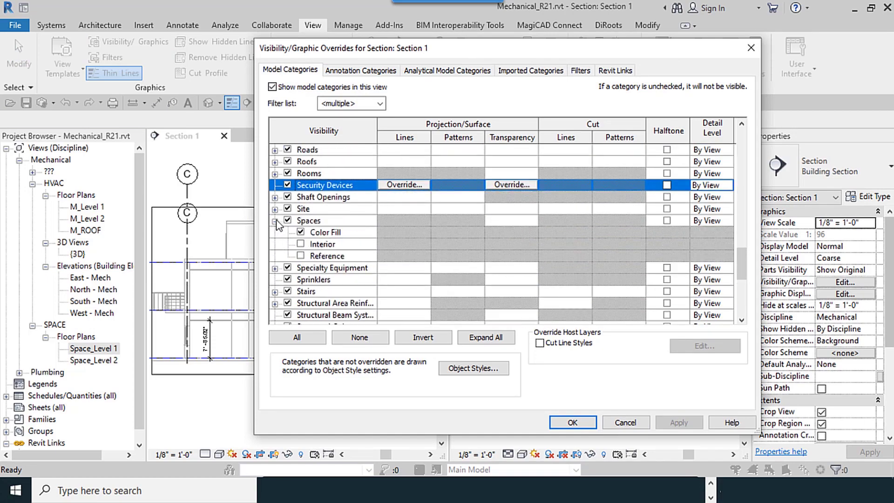
left_click(300, 244)
left_click(300, 256)
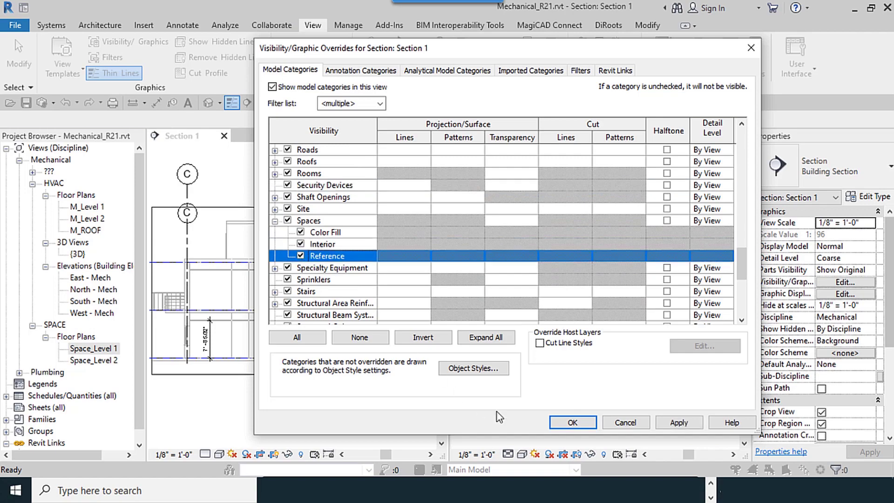
left_click(572, 422)
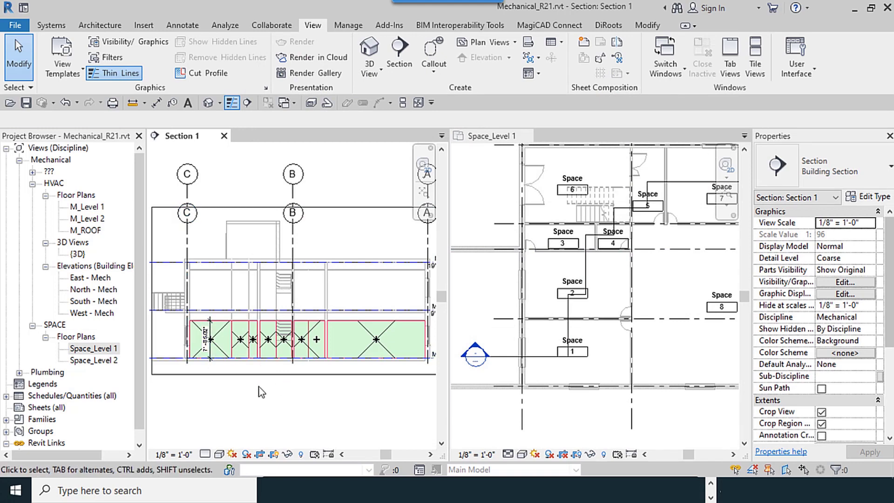
- Add an aligned dimension in Section 1 from M_Level 2 to the upper-floor ceiling, in line with the ground-floor ceiling dimension
scroll(239, 376, "up", 5)
scroll(301, 382, "down", 6)
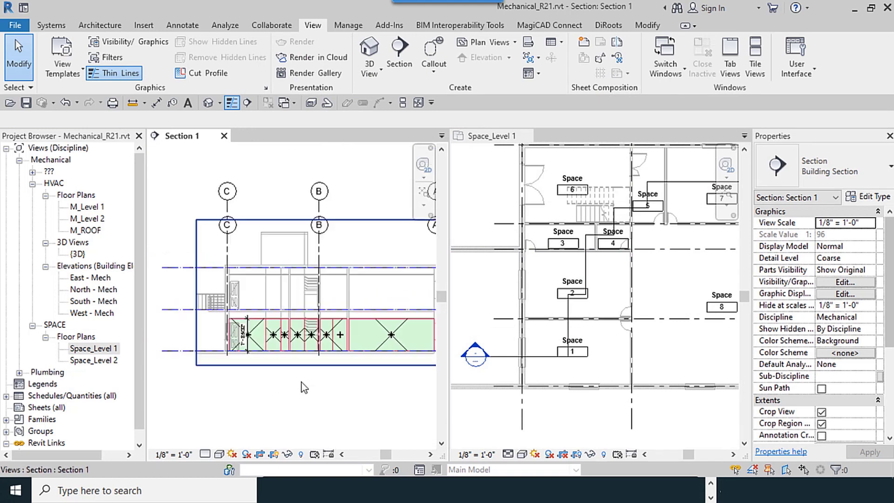
middle_click_drag(320, 397, 301, 393)
scroll(322, 369, "up", 5)
scroll(348, 376, "down", 4)
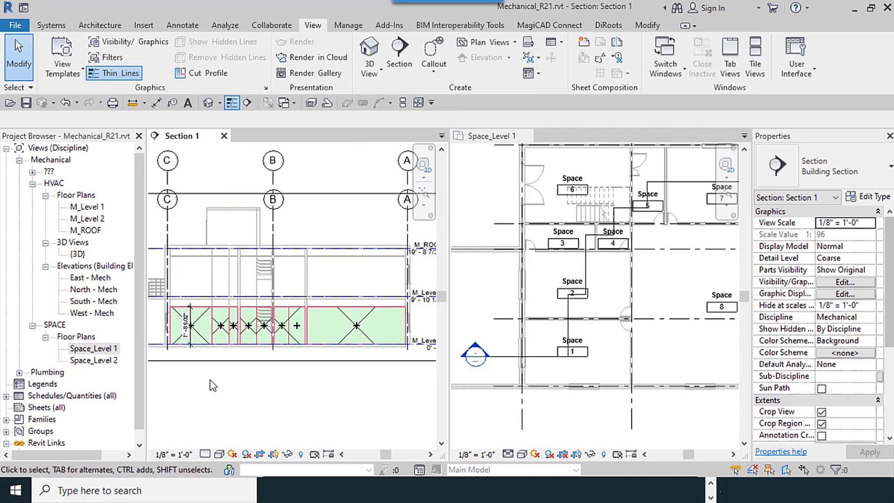
scroll(182, 331, "up", 6)
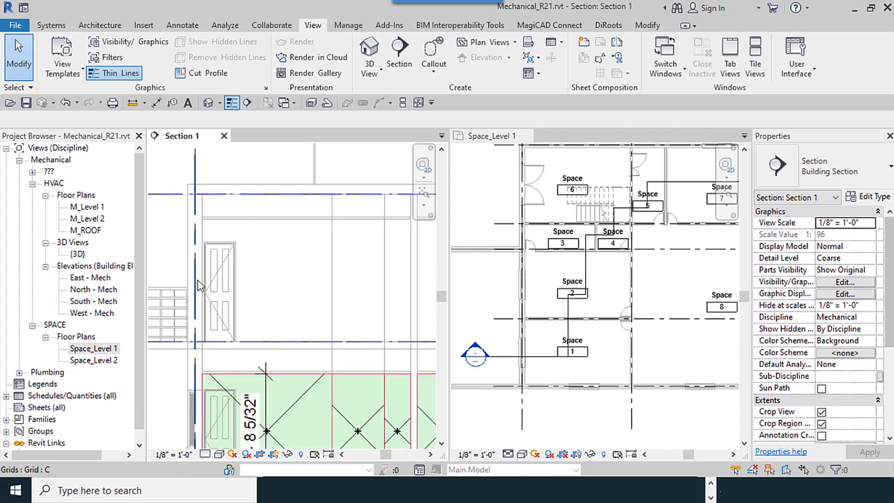
left_click(157, 104)
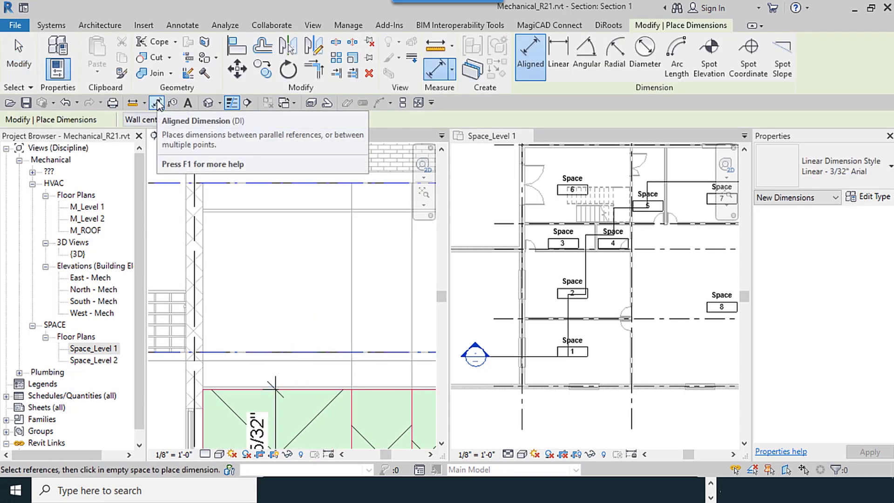
left_click(256, 352)
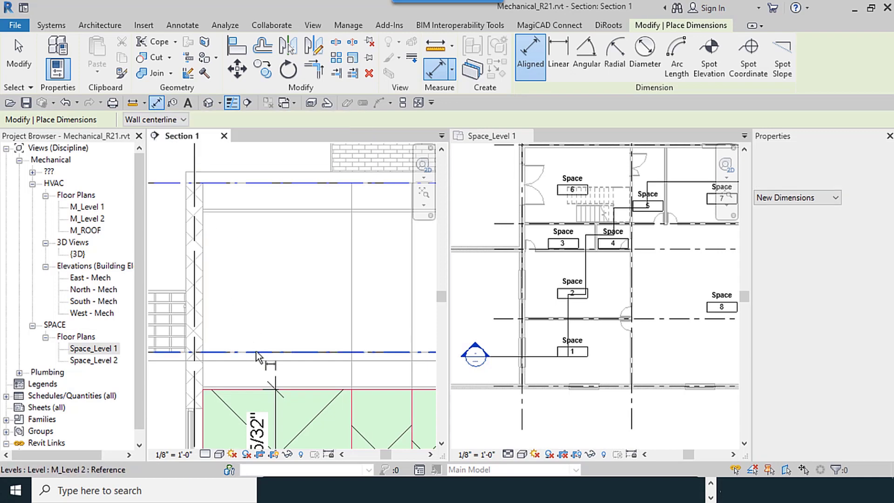
left_click(288, 216)
left_click(324, 242)
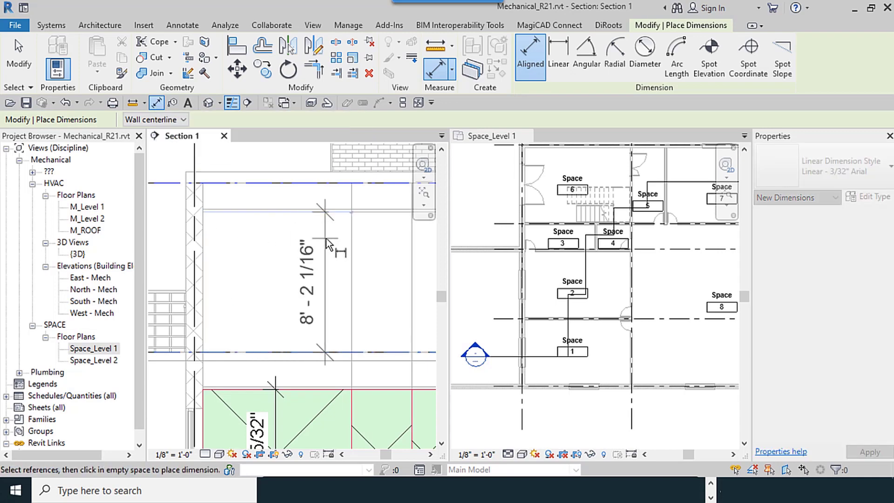
scroll(324, 242, "down", 3)
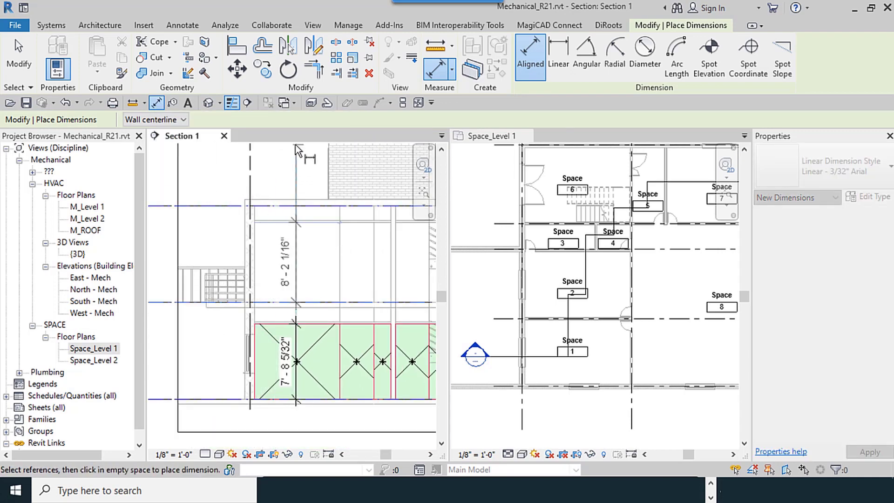
left_click(300, 149)
key("Escape")
key("Escape")
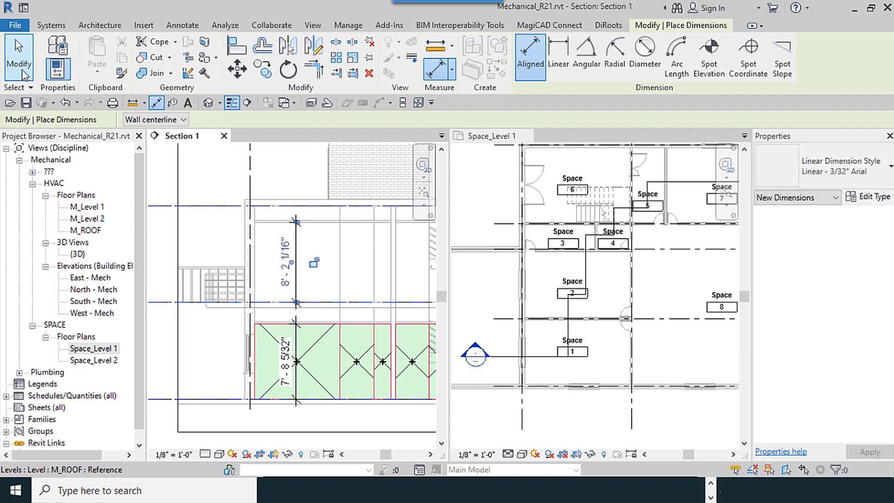
- Open the Space_Level 2 floor plan and frame its rooms
scroll(326, 286, "up", 3)
scroll(325, 291, "up", 2)
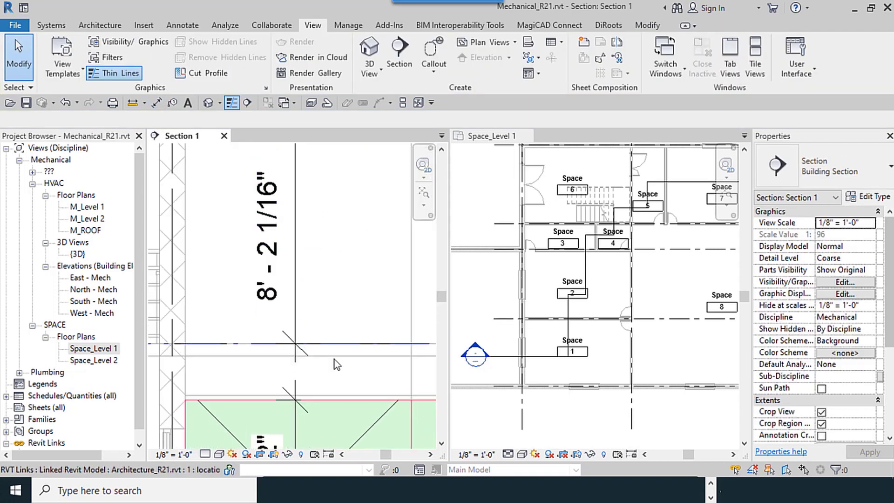
scroll(599, 282, "down", 5)
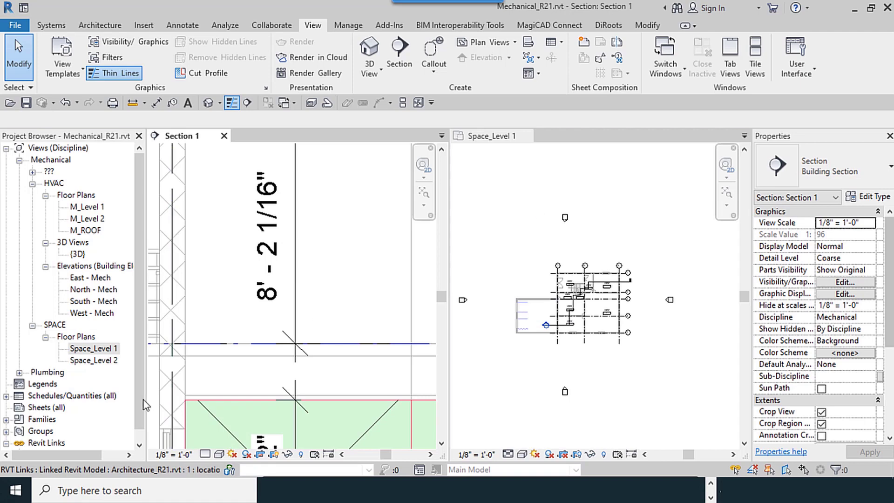
double_click(101, 361)
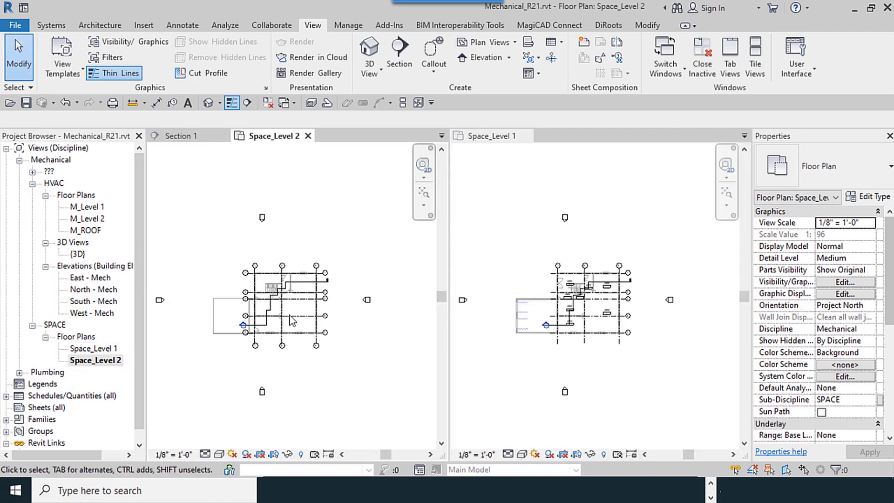
scroll(265, 306, "up", 5)
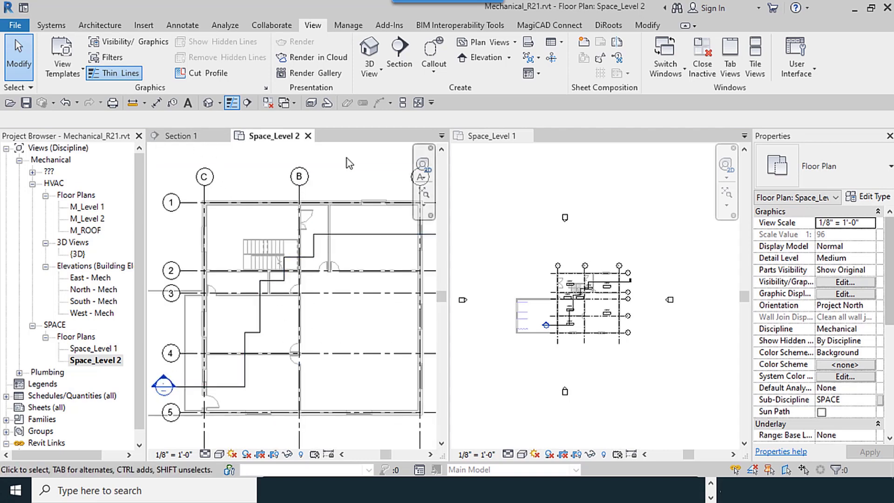
- Start the Space command in Space_Level 2, close the Space_Level 1 view and tile Space_Level 2 beside Section 1
left_click(229, 26)
left_click(51, 58)
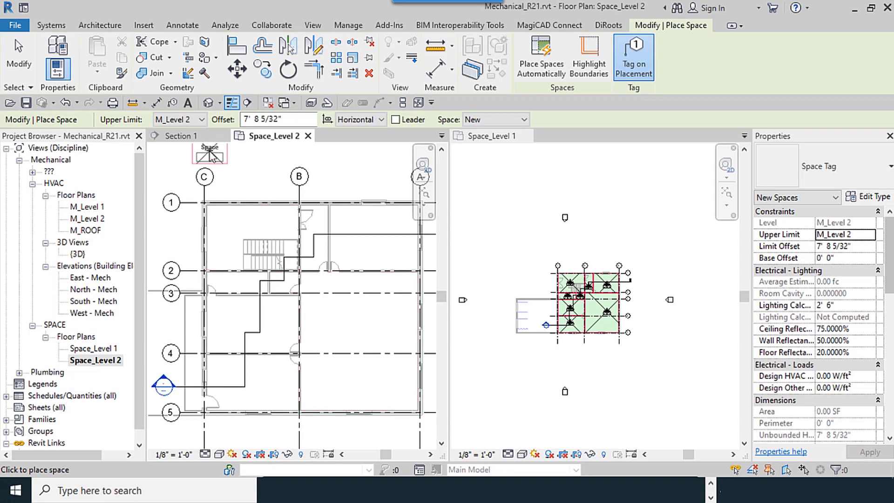
left_click(527, 136)
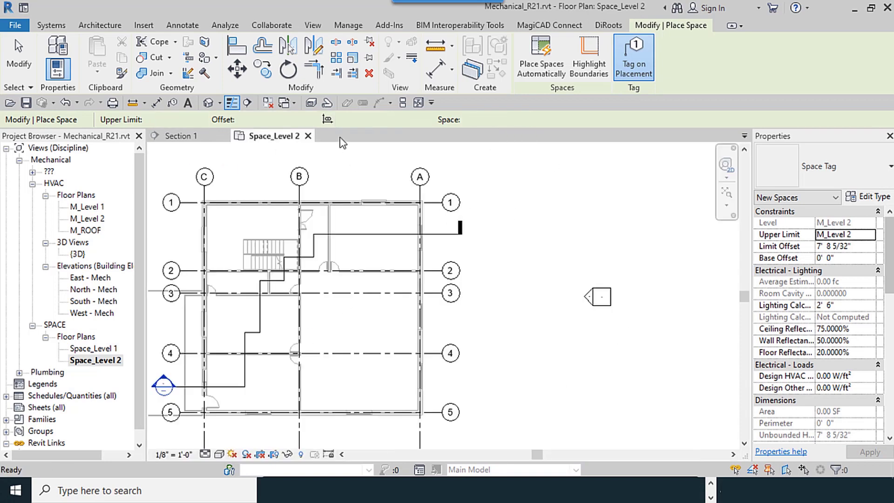
left_click(403, 103)
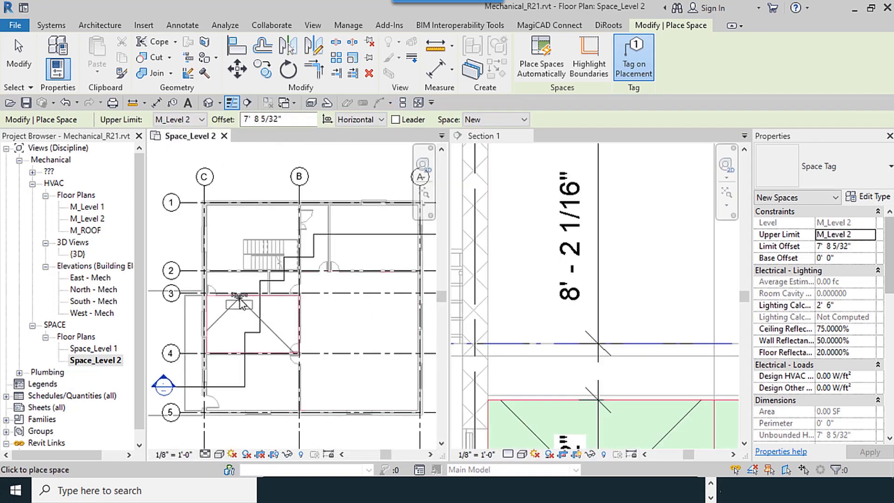
scroll(241, 304, "down", 4)
scroll(563, 298, "down", 6)
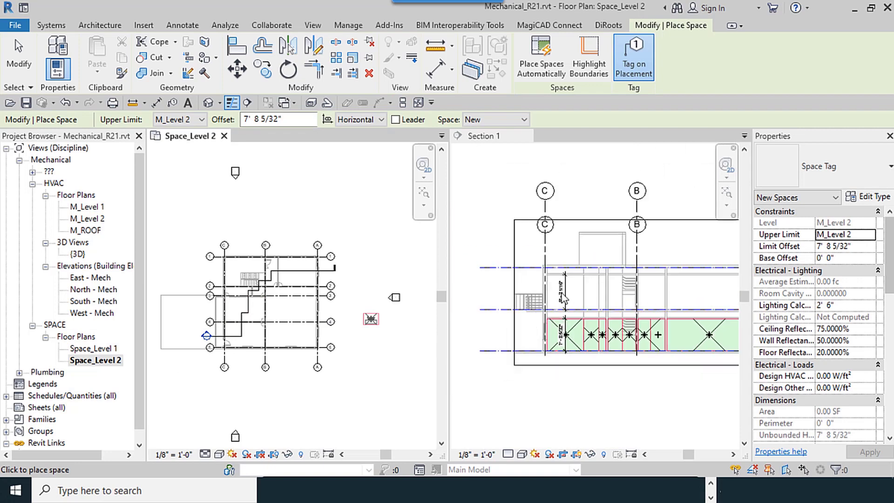
- Place individual spaces in the two Level 2 rooms between grids C–B and 3–5, and in the large room between grids B and A
scroll(562, 296, "down", 2)
scroll(688, 294, "up", 2)
scroll(485, 308, "up", 1)
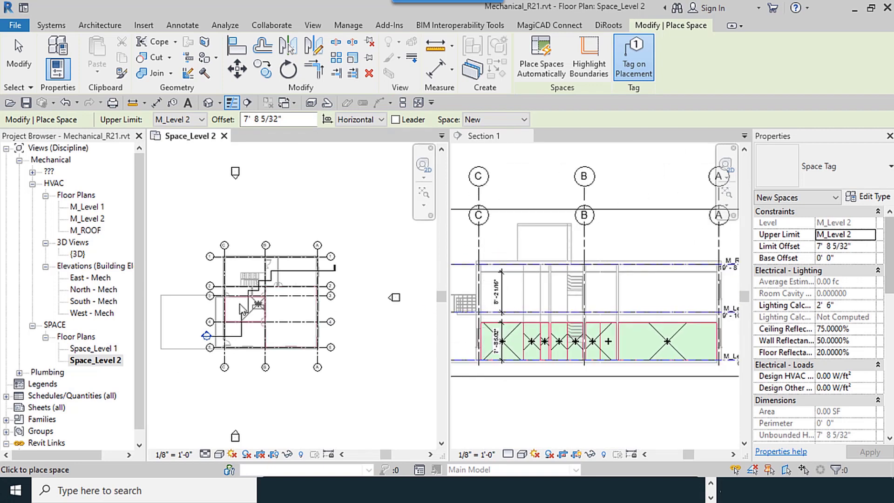
scroll(232, 323, "up", 4)
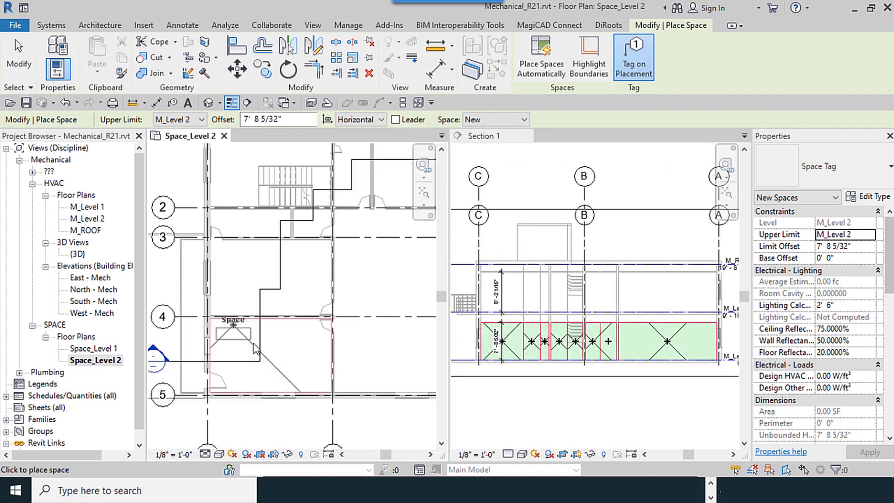
left_click(269, 282)
middle_click_drag(317, 291, 253, 305)
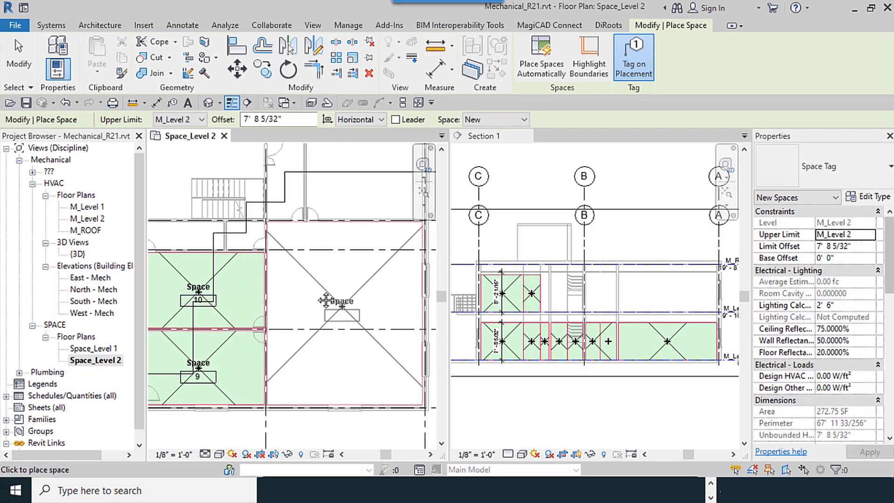
left_click(342, 305)
- Place individual spaces in the two small rooms between grids 2 and 3 and the three rooms between grids 1 and 2
middle_click_drag(342, 305, 398, 352)
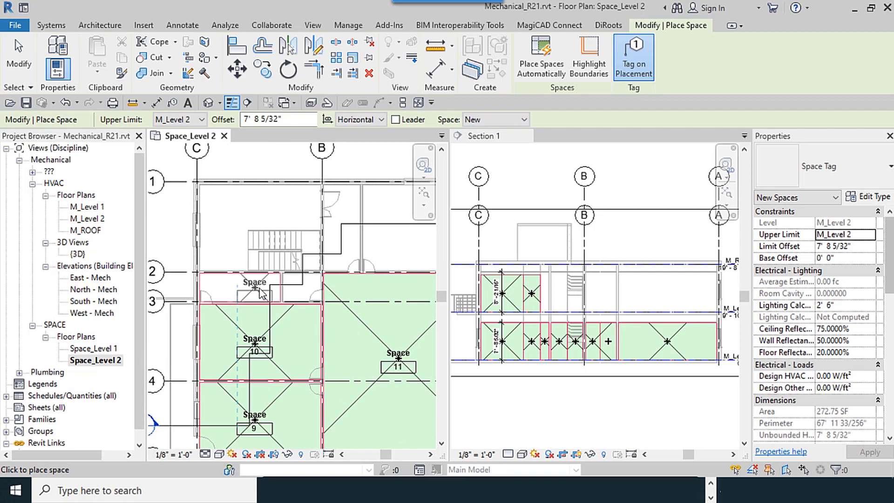
left_click(300, 296)
left_click(340, 247)
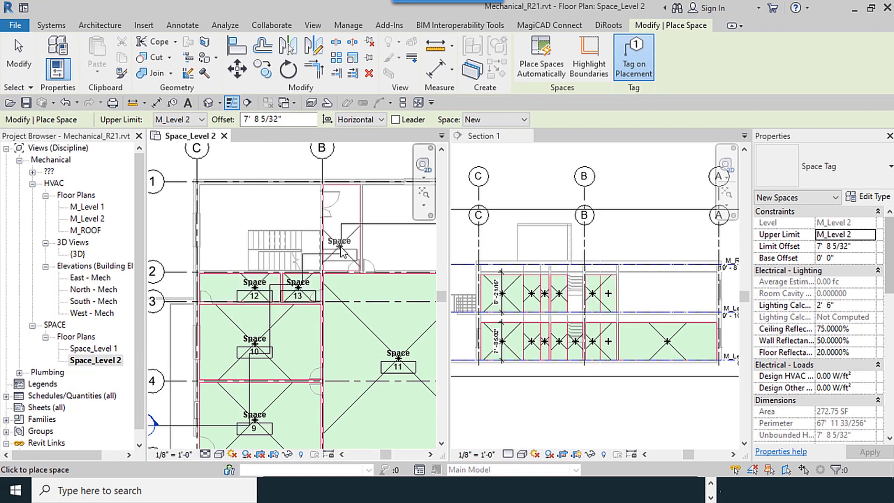
left_click(255, 237)
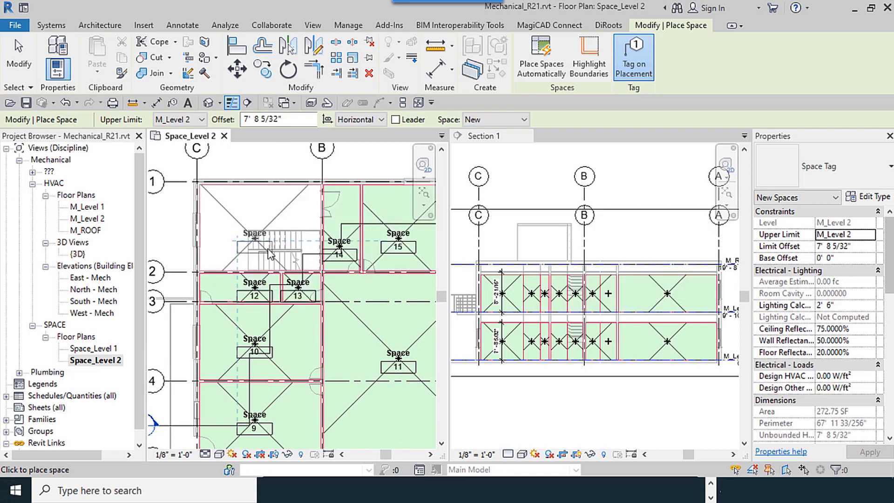
key("Escape")
key("Escape")
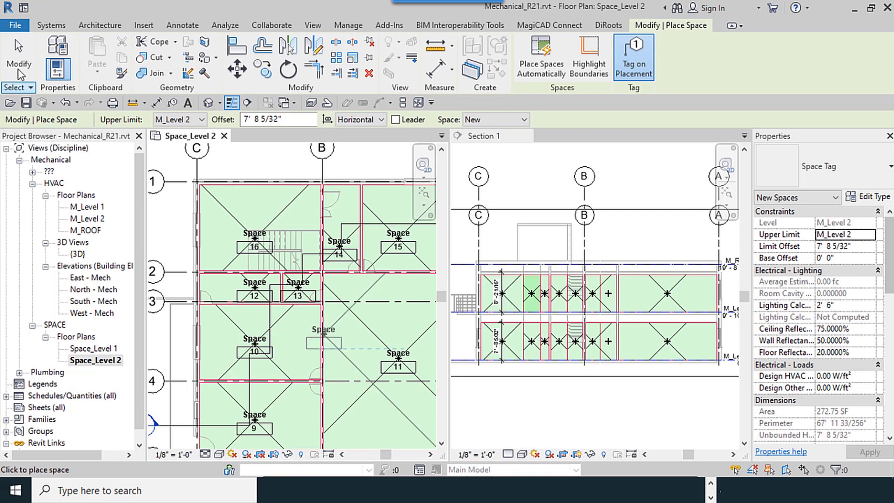
scroll(290, 279, "down", 3)
middle_click_drag(299, 345, 269, 338)
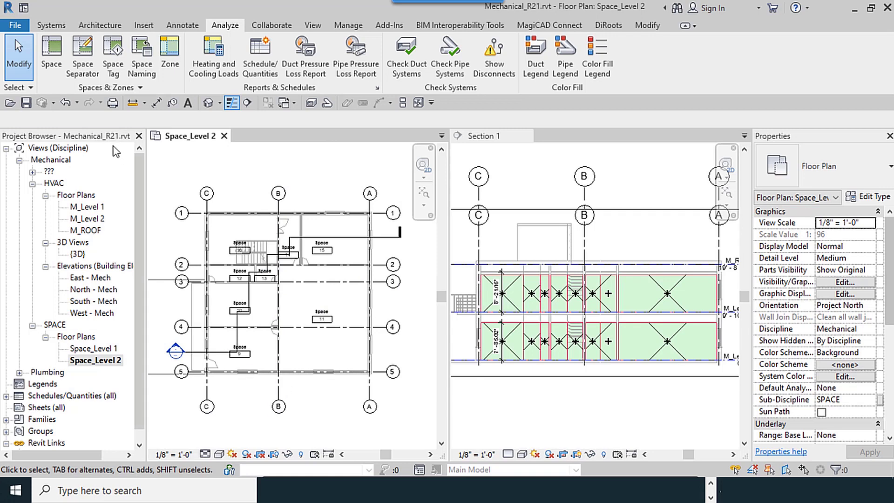
- Undo the manual Level 2 space placements together with the upper-floor ceiling dimension
left_click(77, 103)
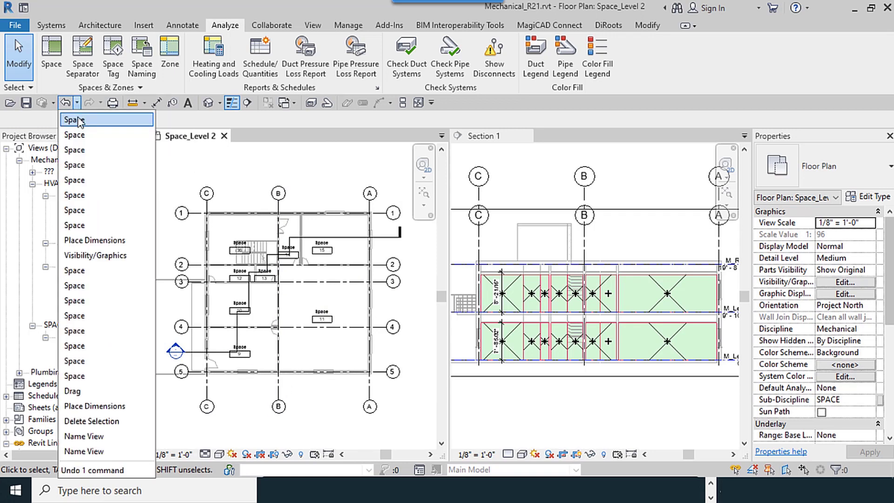
left_click(85, 225)
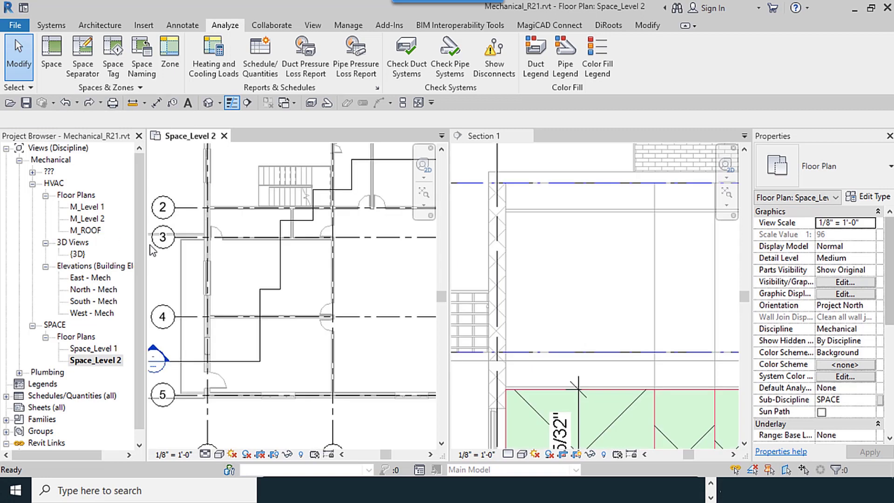
scroll(261, 298, "down", 1)
scroll(255, 290, "down", 3)
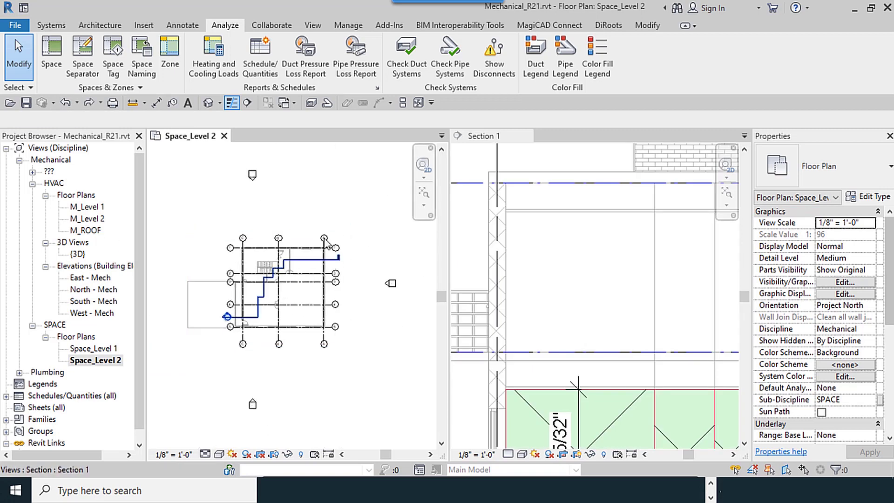
left_click(49, 65)
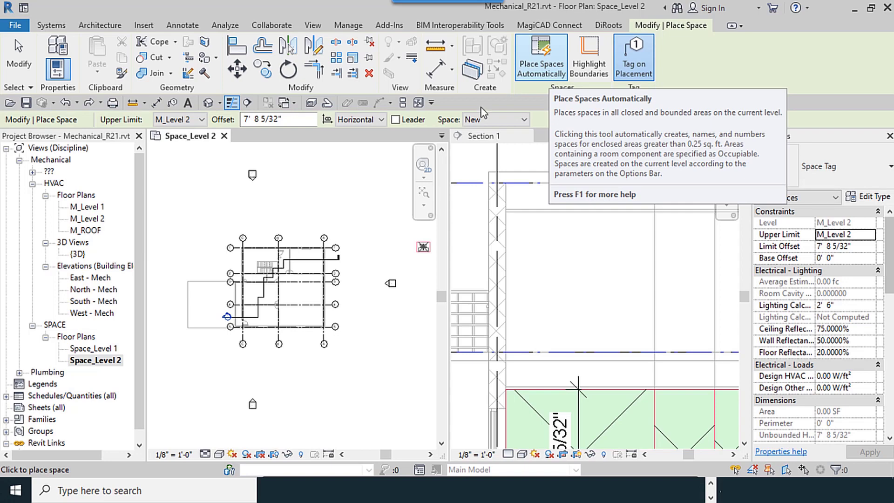
scroll(344, 300, "up", 2)
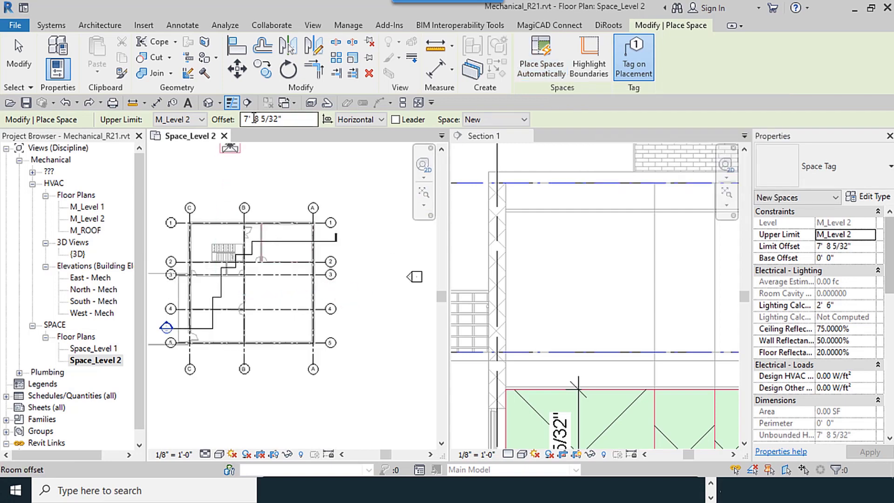
scroll(559, 301, "down", 3)
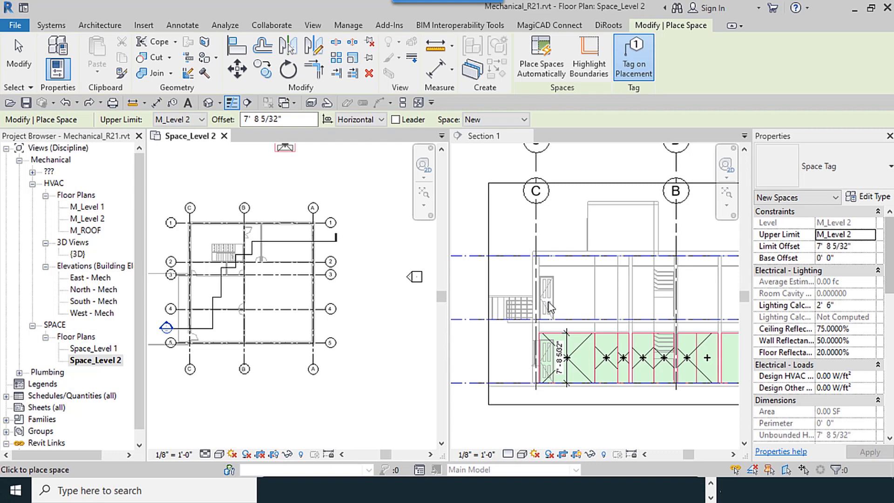
left_click(19, 51)
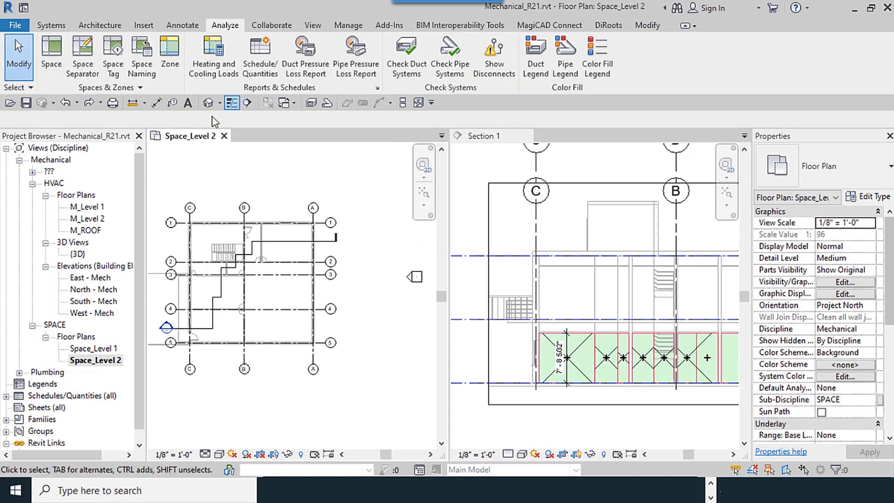
- Add an aligned dimension in Section 1 from the M_Level 2 line to the upper-floor ceiling, above the ground-floor spaces
left_click(156, 102)
scroll(565, 329, "up", 3)
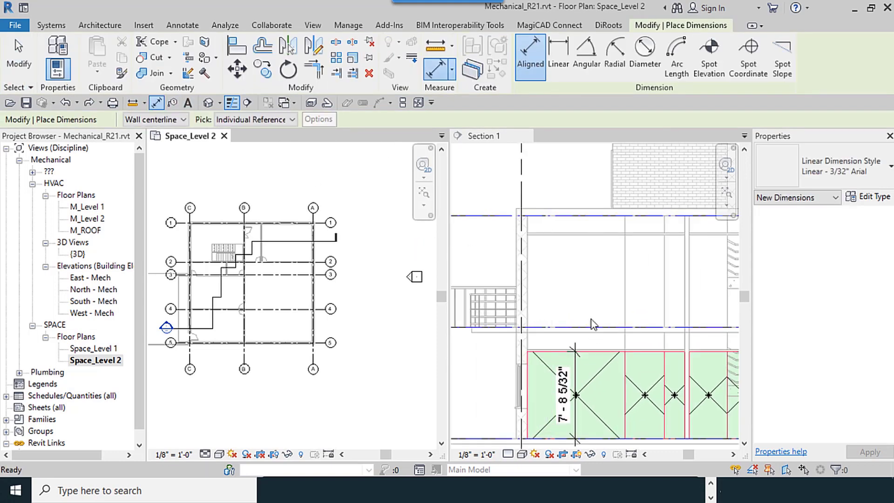
left_click(545, 134)
left_click(575, 329)
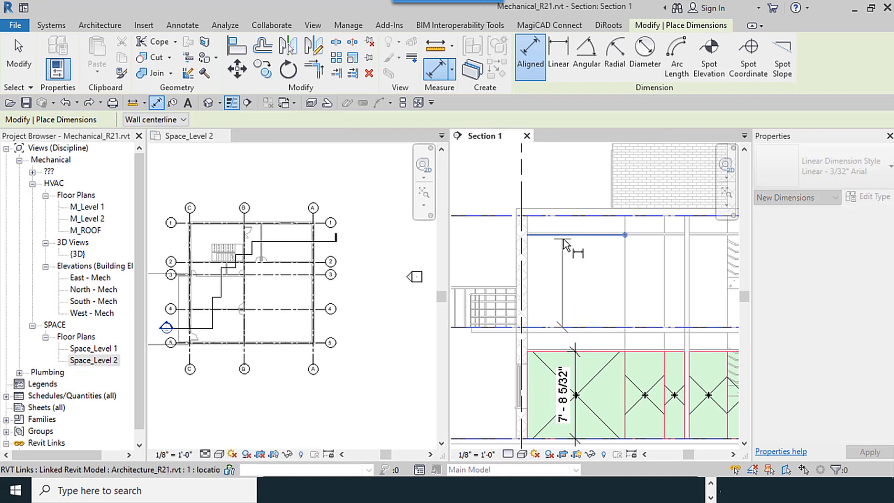
left_click(562, 237)
left_click(552, 270)
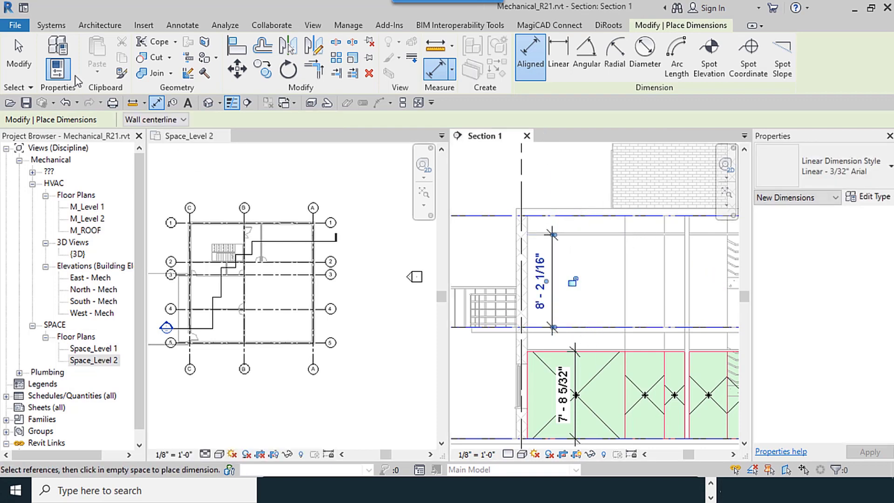
left_click(25, 54)
- Start the Space command in Space_Level 2 and set the upper limit offset to 8' 2 1/16"
scroll(230, 233, "up", 2)
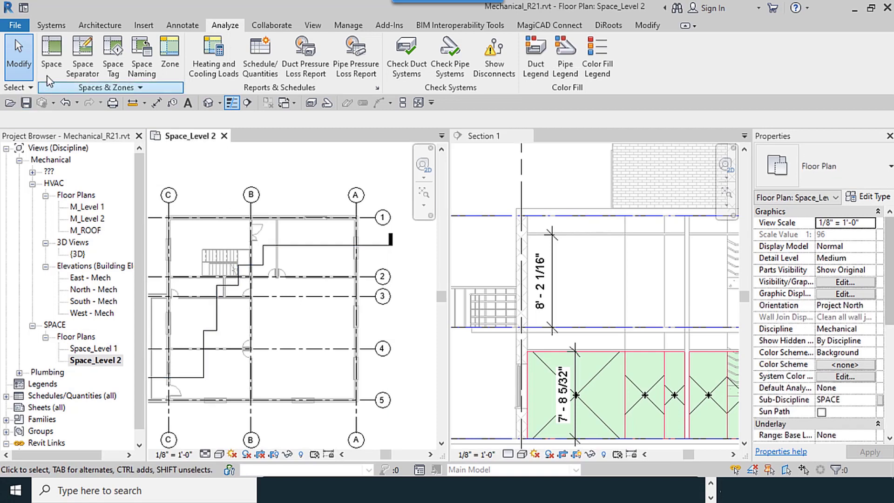
left_click(46, 75)
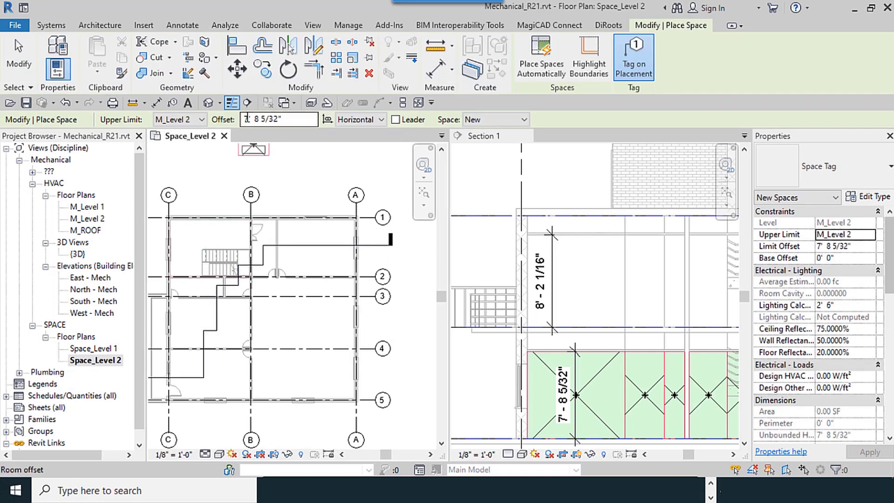
left_click(247, 119)
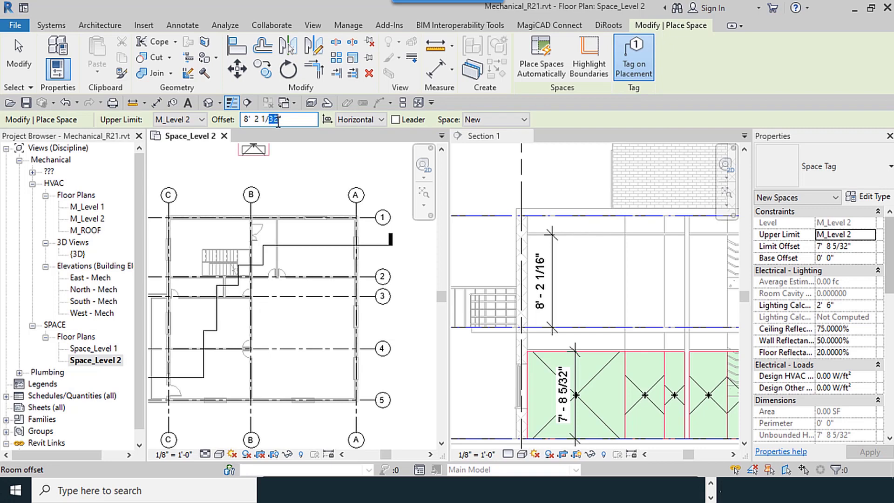
type("6")
key("Return")
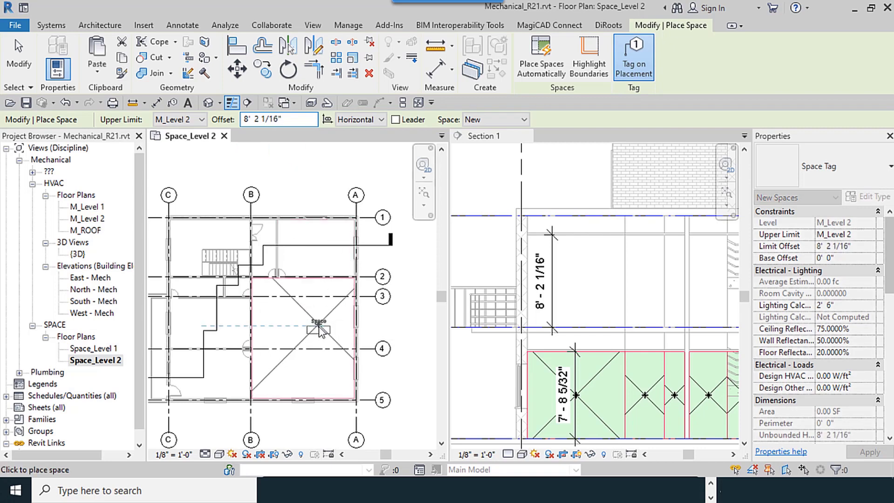
- Place spaces automatically in all enclosed Level 2 rooms, dismiss the resulting message and end the command
middle_click_drag(277, 347, 298, 330)
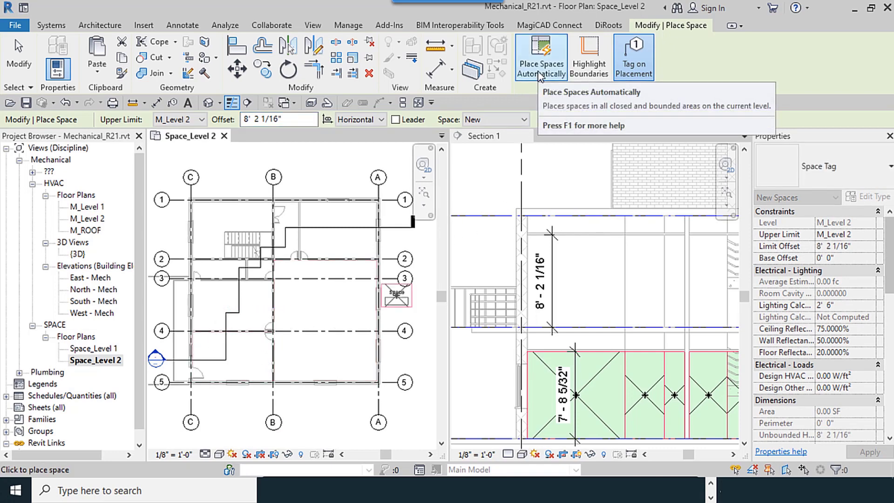
left_click(296, 118)
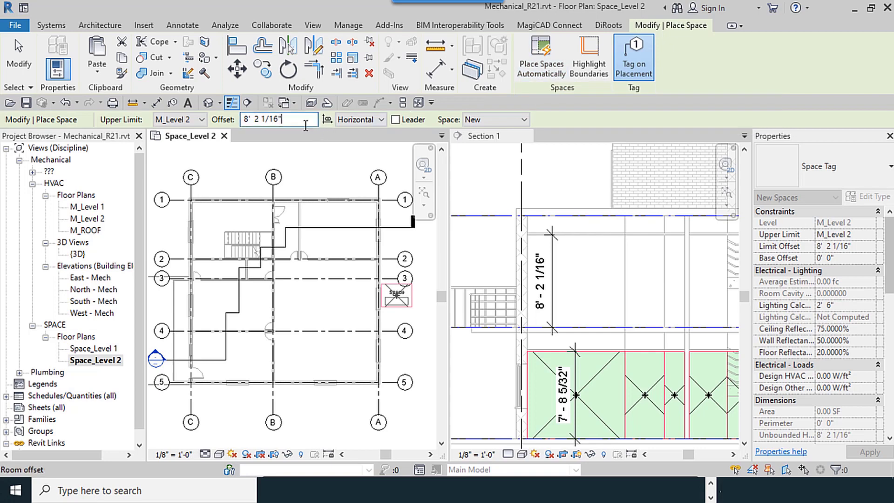
left_click(547, 65)
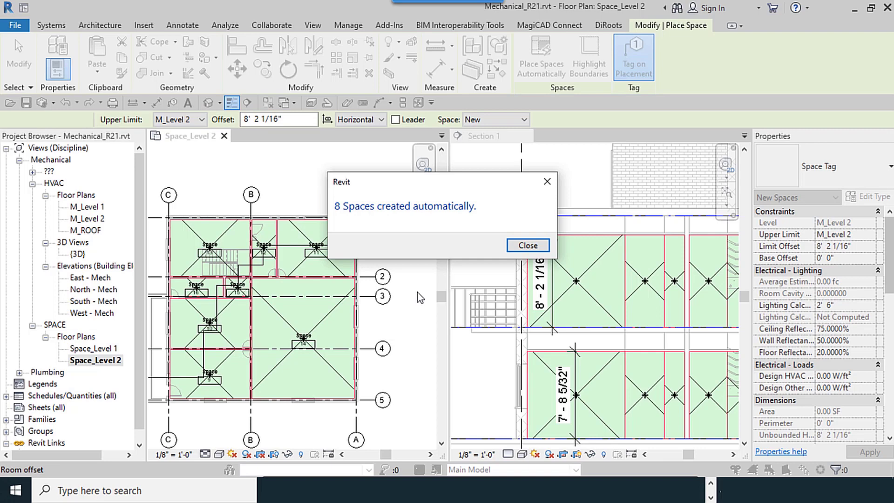
left_click(544, 247)
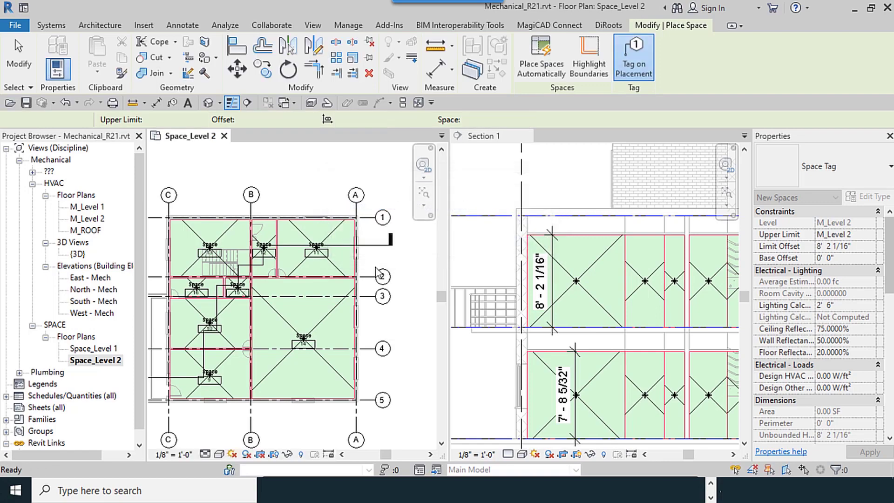
key("Escape")
- Select the first upper-floor space in Section 1 to check its upper limit and limit offset against the ceiling dimension
scroll(306, 237, "down", 1)
scroll(306, 237, "down", 1)
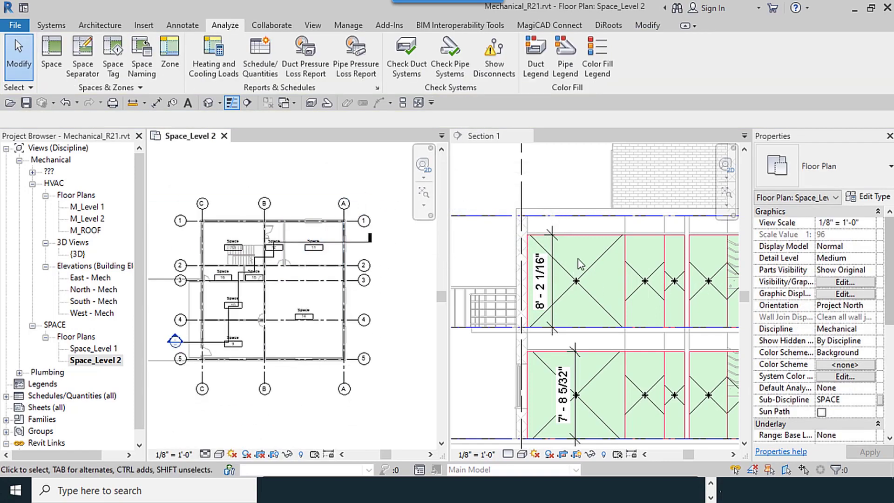
left_click(554, 185)
left_click(578, 281)
left_click(378, 363)
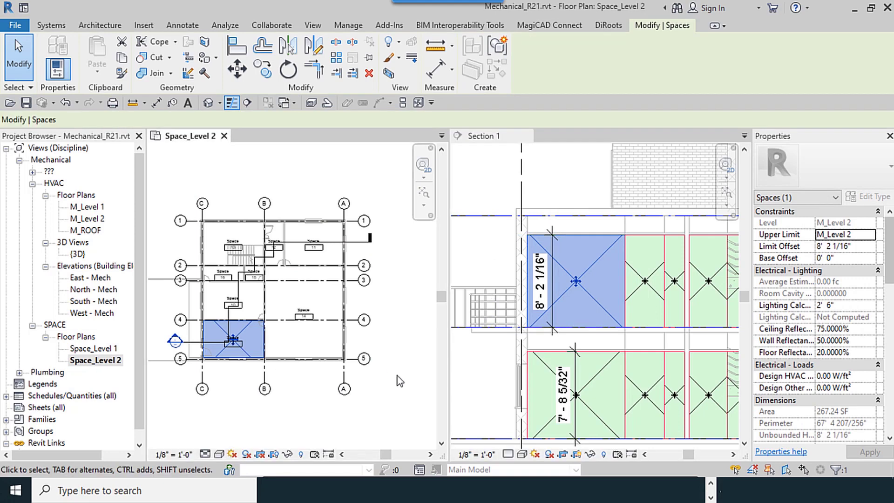
mouse_move(286, 406)
middle_mouse_down()
mouse_move(315, 390)
mouse_move(299, 417)
middle_mouse_up()
left_click(331, 411)
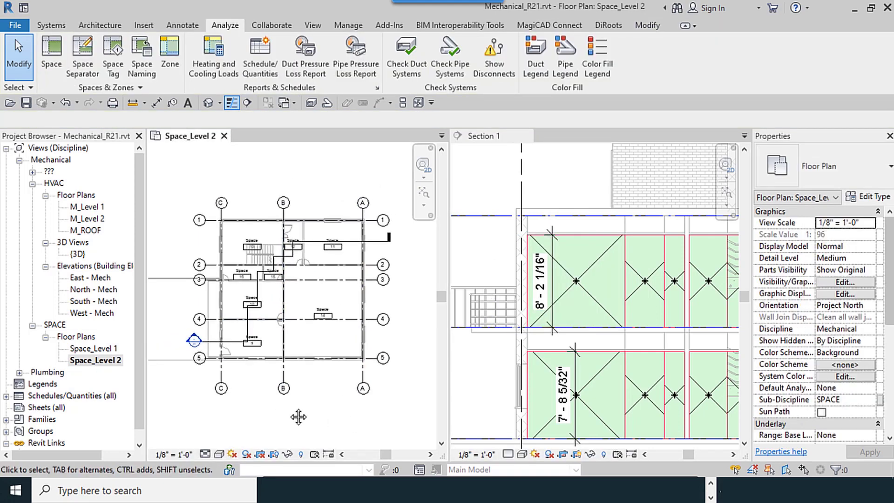
- Delete the space in the Level 2 room between grids C–B and 4–5, and dismiss the warning
scroll(299, 417, "up", 2)
middle_click_drag(306, 350, 312, 393)
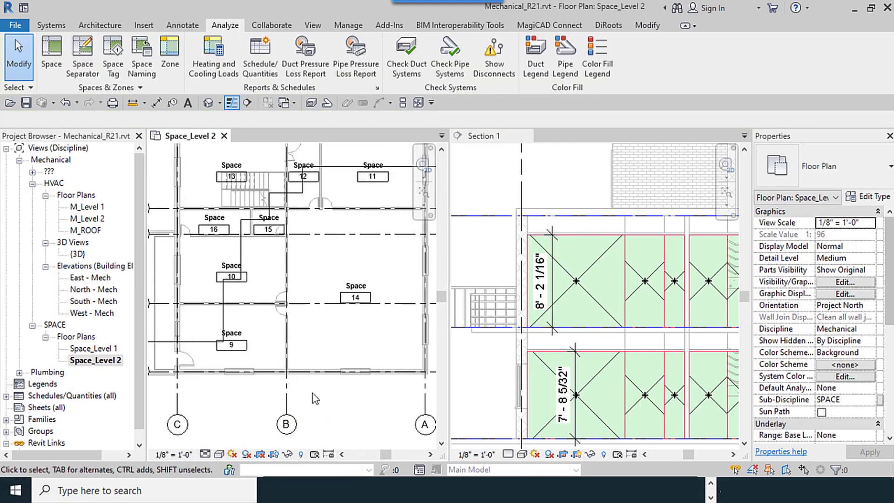
left_click(256, 364)
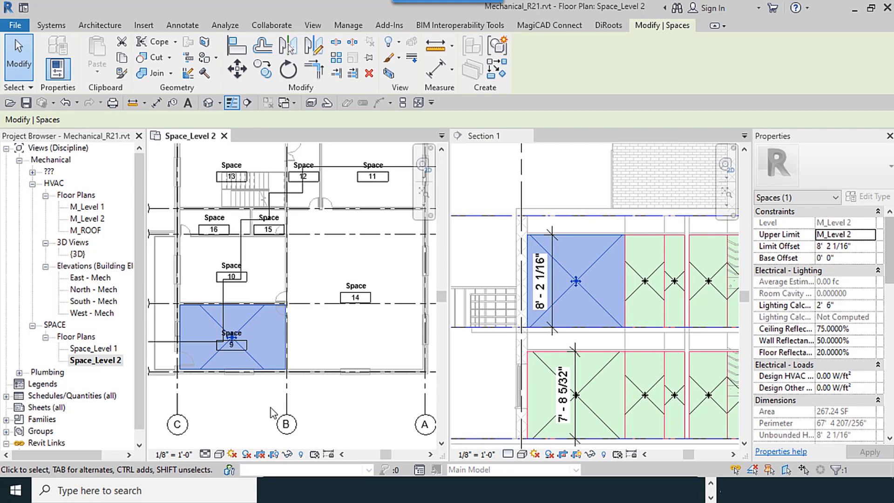
left_click(369, 74)
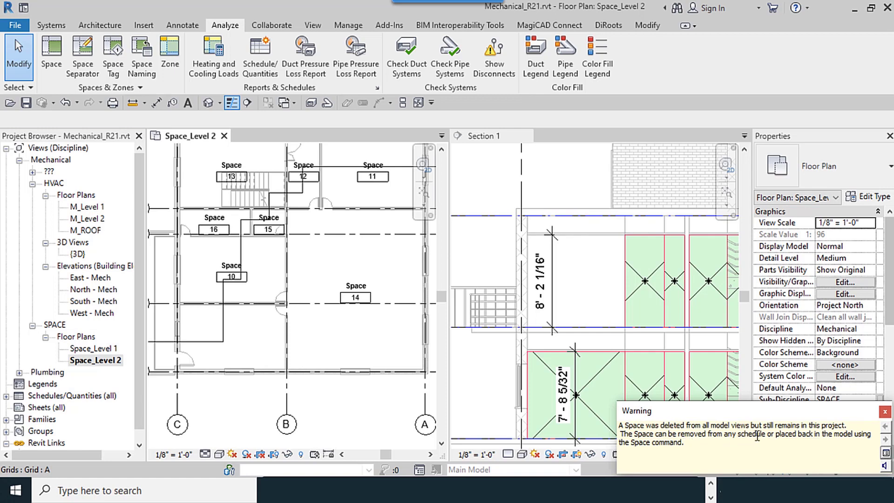
left_click_drag(738, 436, 790, 434)
left_click(789, 435)
left_click(885, 412)
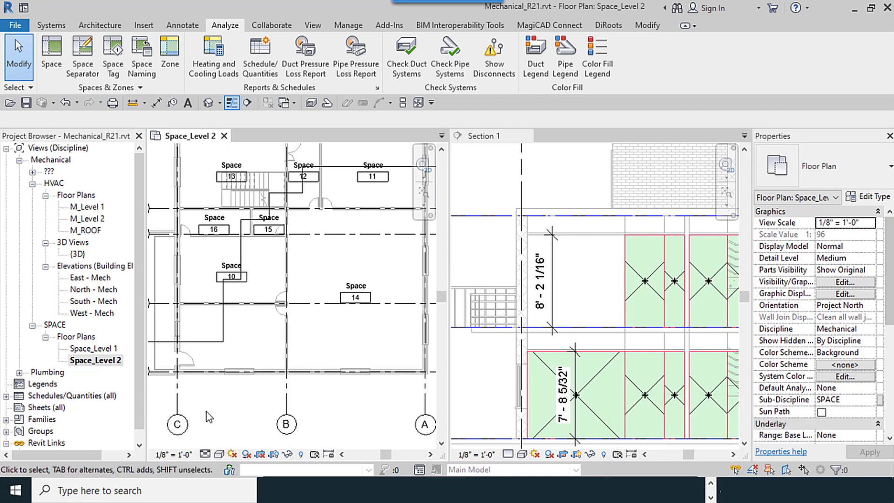
scroll(242, 401, "down", 3)
middle_click_drag(269, 398, 246, 399)
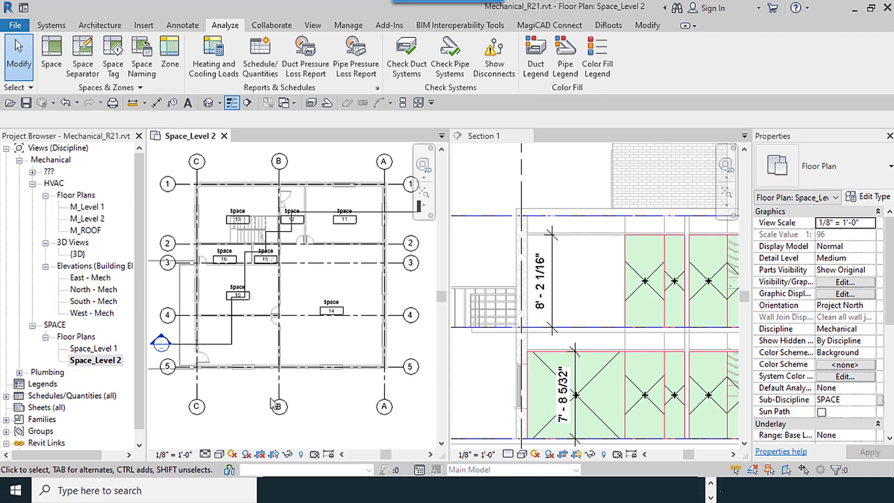
middle_click_drag(268, 364, 282, 368)
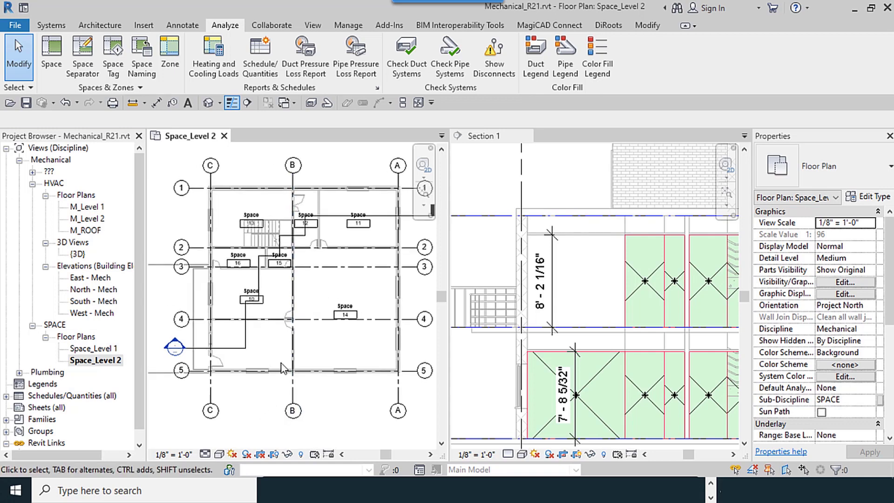
- Start a new building-component schedule for the Spaces category in the New Construction phase
left_click(313, 25)
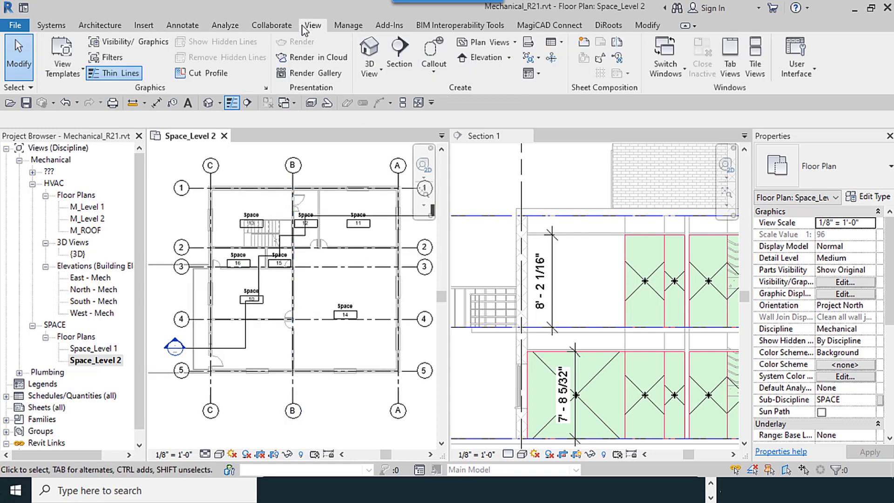
left_click(560, 45)
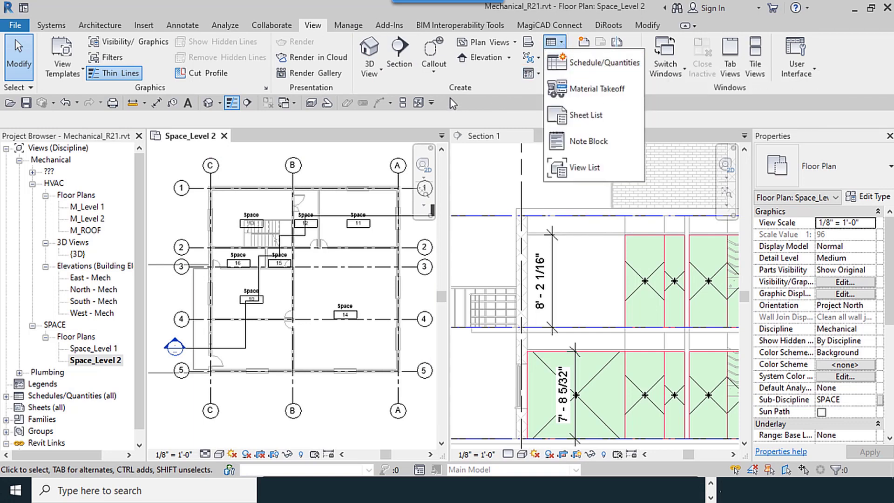
left_click(593, 63)
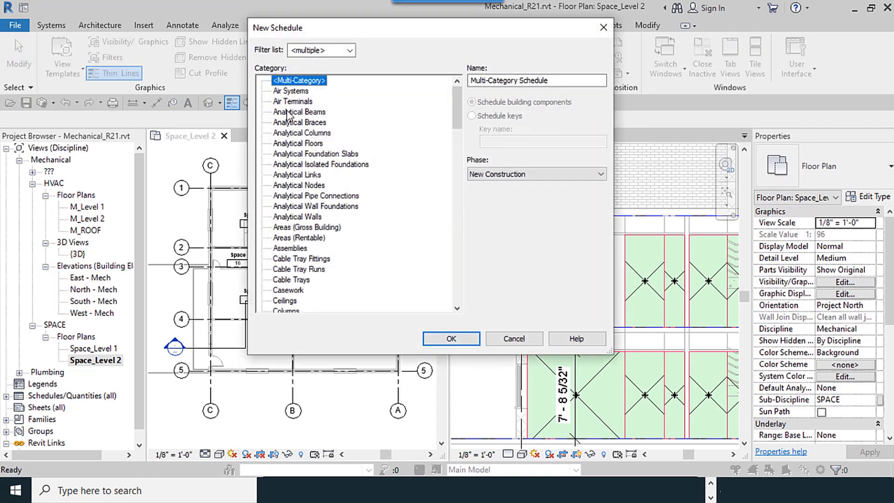
left_click(290, 112)
key("s")
scroll(286, 289, "down", 1)
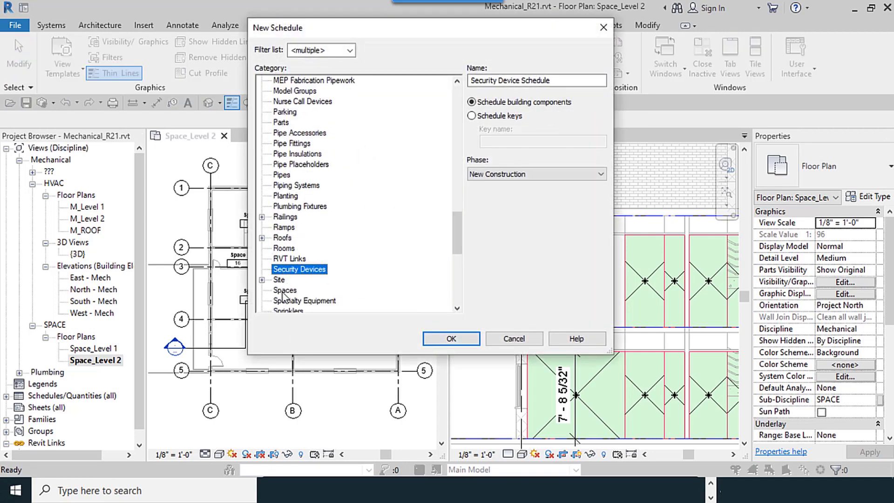
left_click(284, 279)
left_click(433, 338)
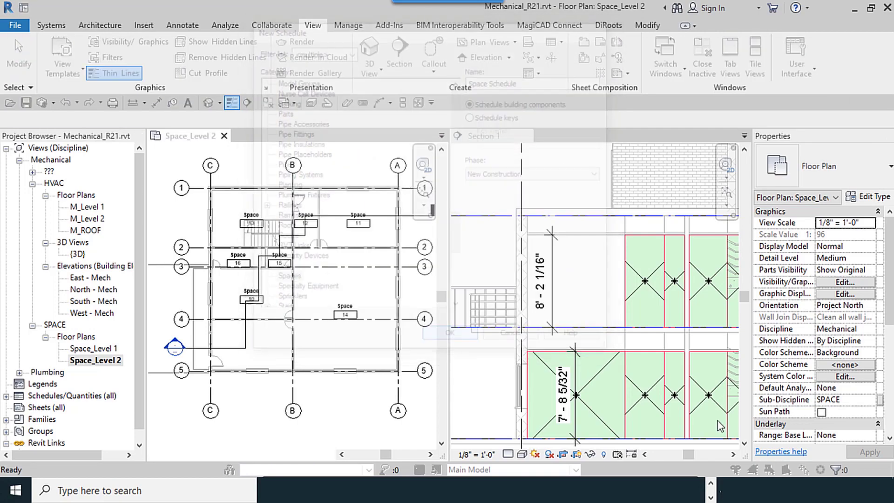
- Add the Name and Level fields to the space schedule
left_click_drag(639, 167, 646, 255)
left_click(446, 222)
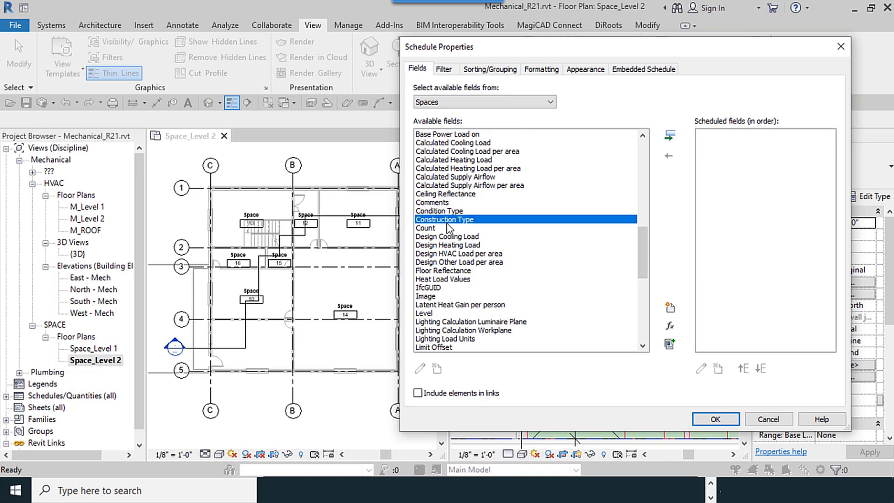
key("n")
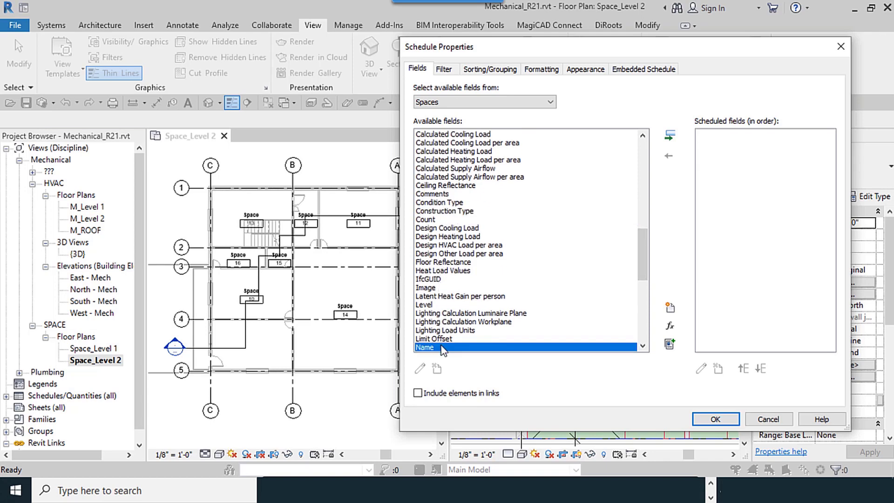
left_click(670, 135)
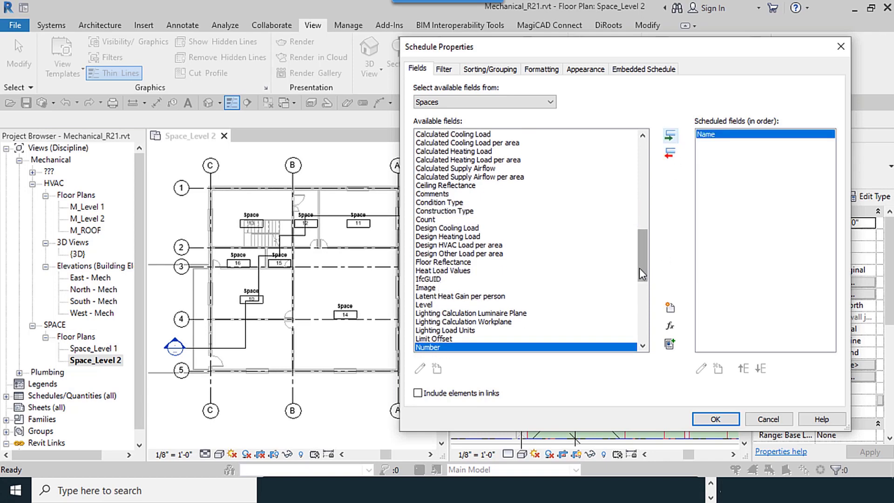
left_click(428, 305)
left_click(669, 135)
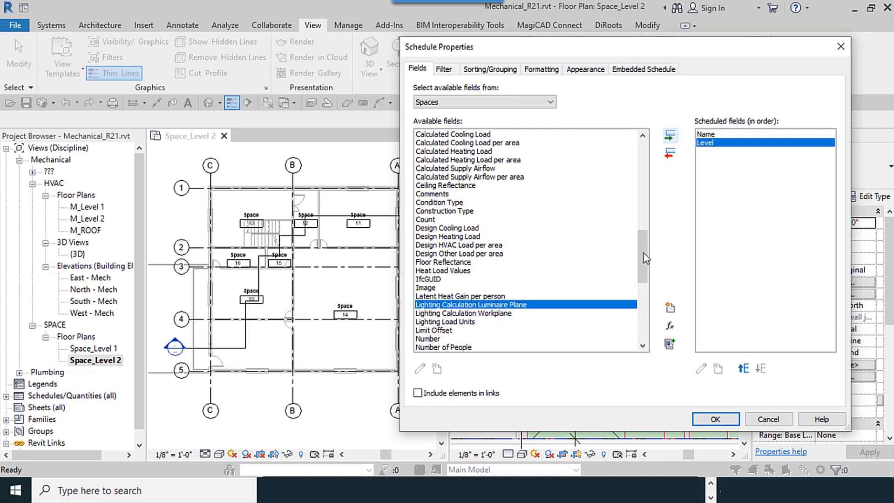
- Add the Number field, move it up between Name and Level, and generate the space schedule
left_click_drag(648, 257, 647, 304)
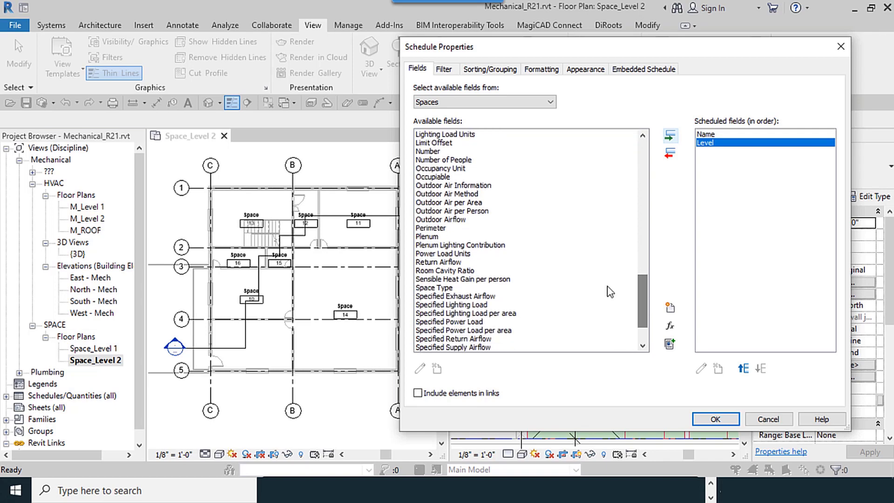
left_click(493, 254)
left_click(437, 151)
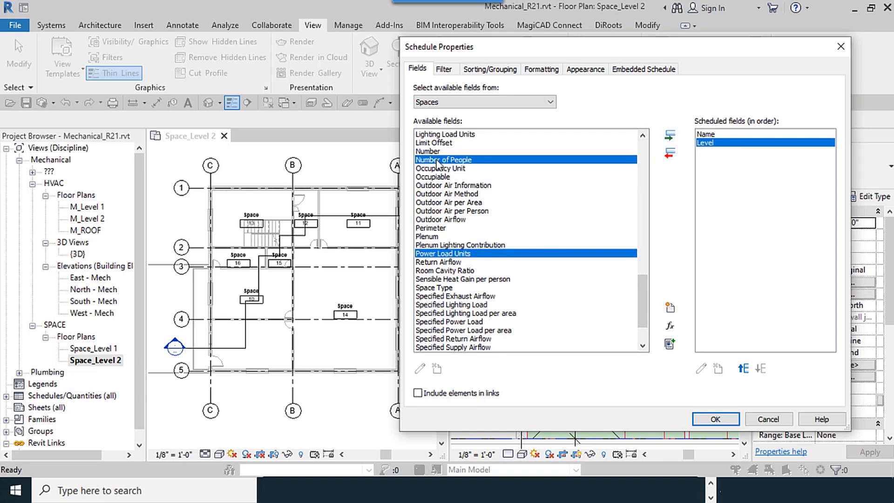
left_click(669, 136)
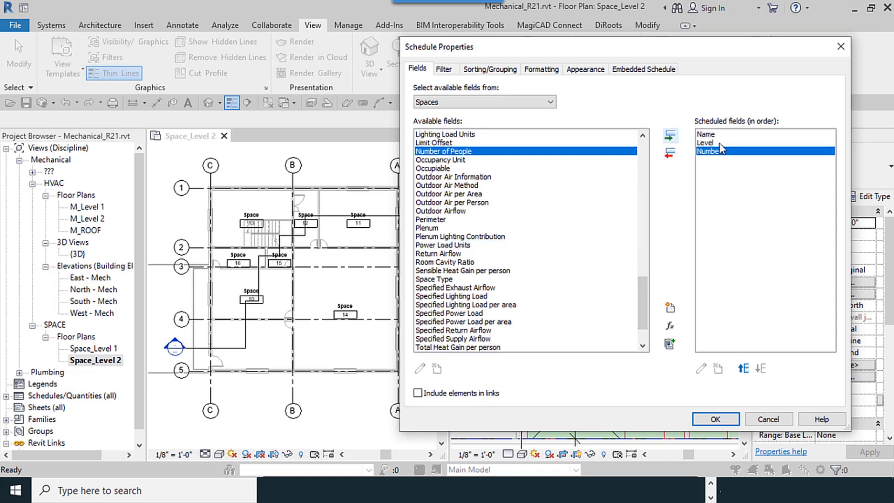
left_click(743, 368)
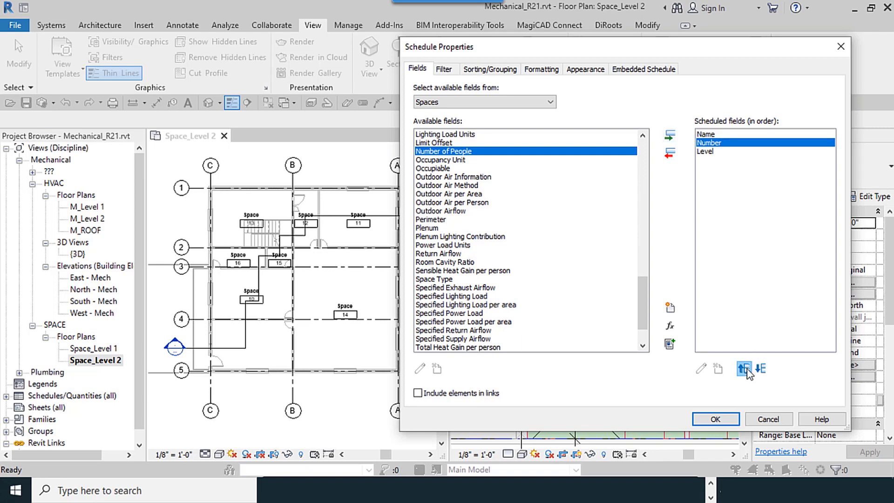
left_click(715, 419)
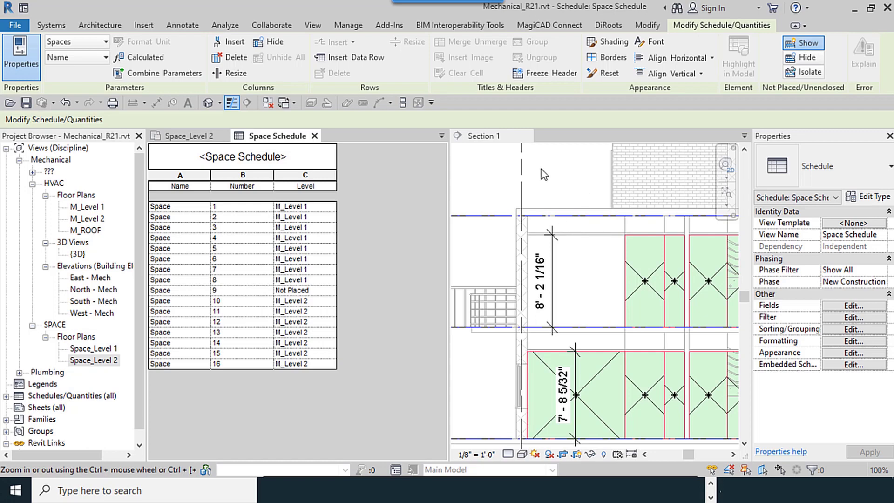
- Delete the Not Placed space number 9 from the Space Schedule, accept the deletion and close the schedule
left_click(503, 140)
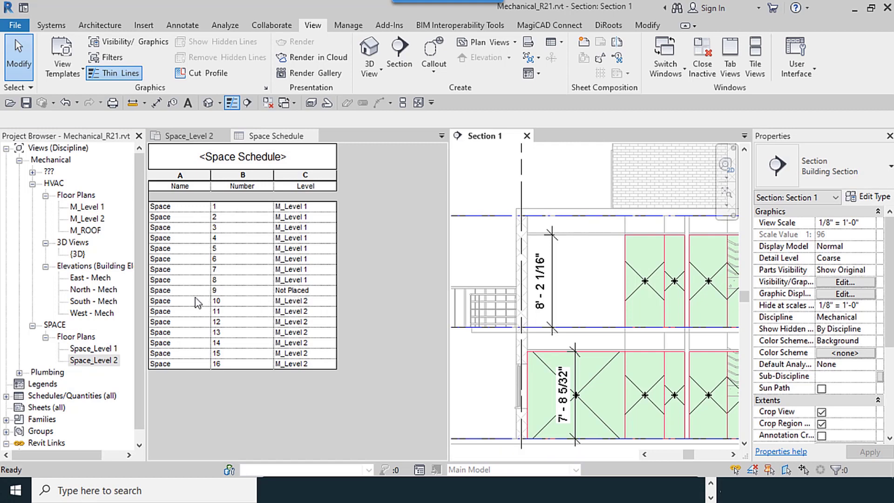
left_click(250, 293)
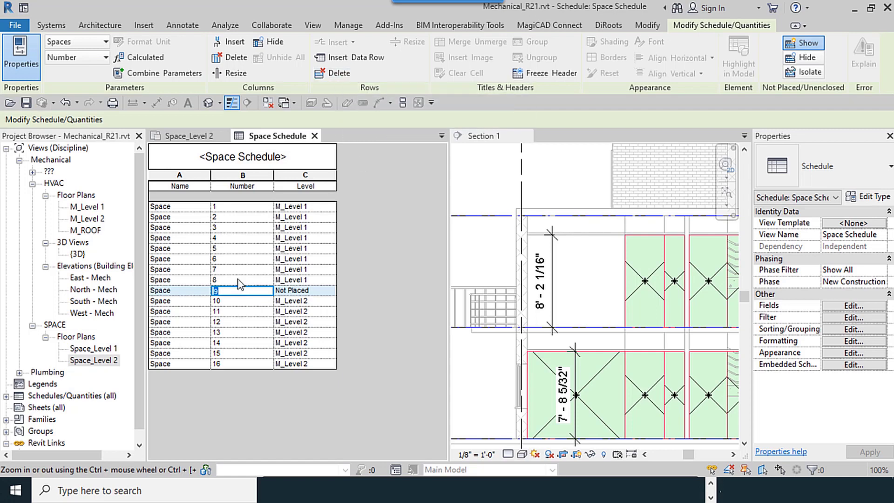
left_click(331, 74)
left_click(473, 253)
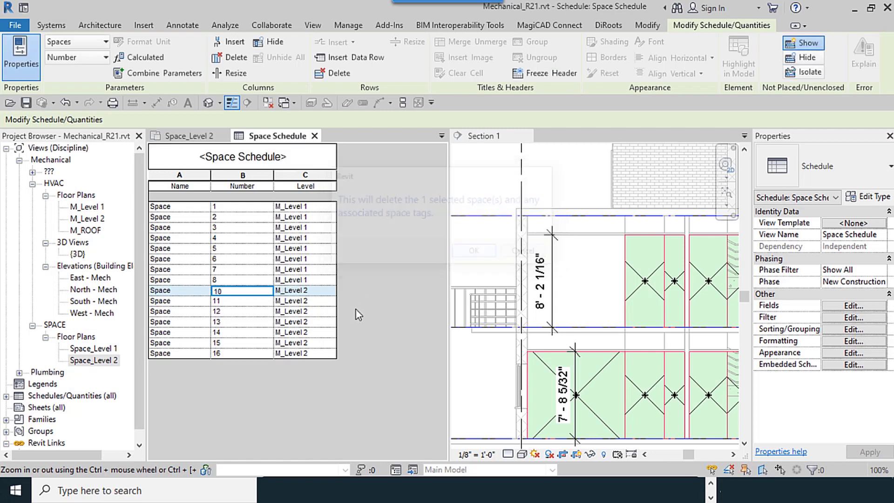
left_click(316, 135)
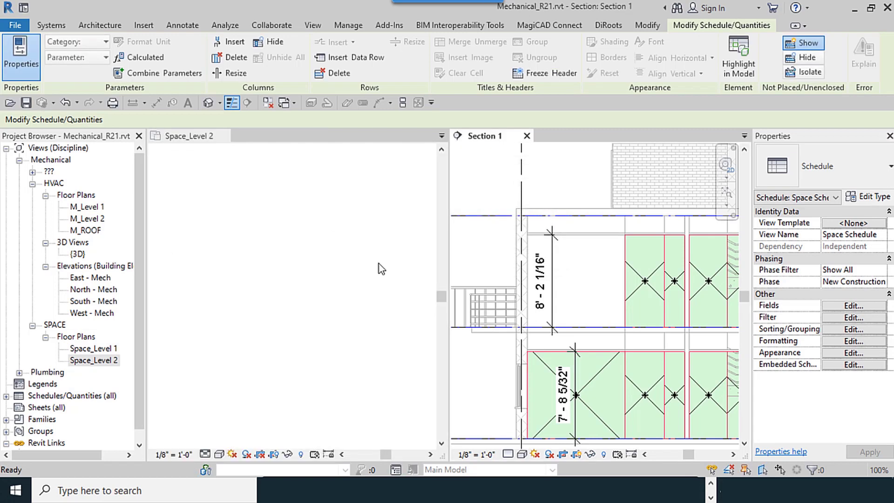